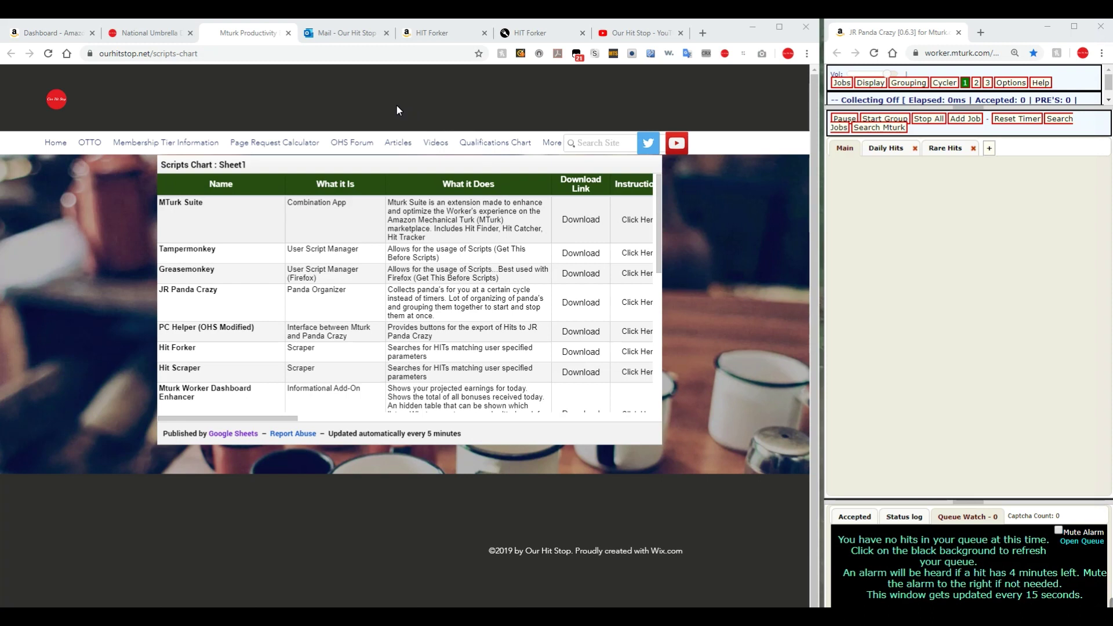
pyautogui.click(523, 38)
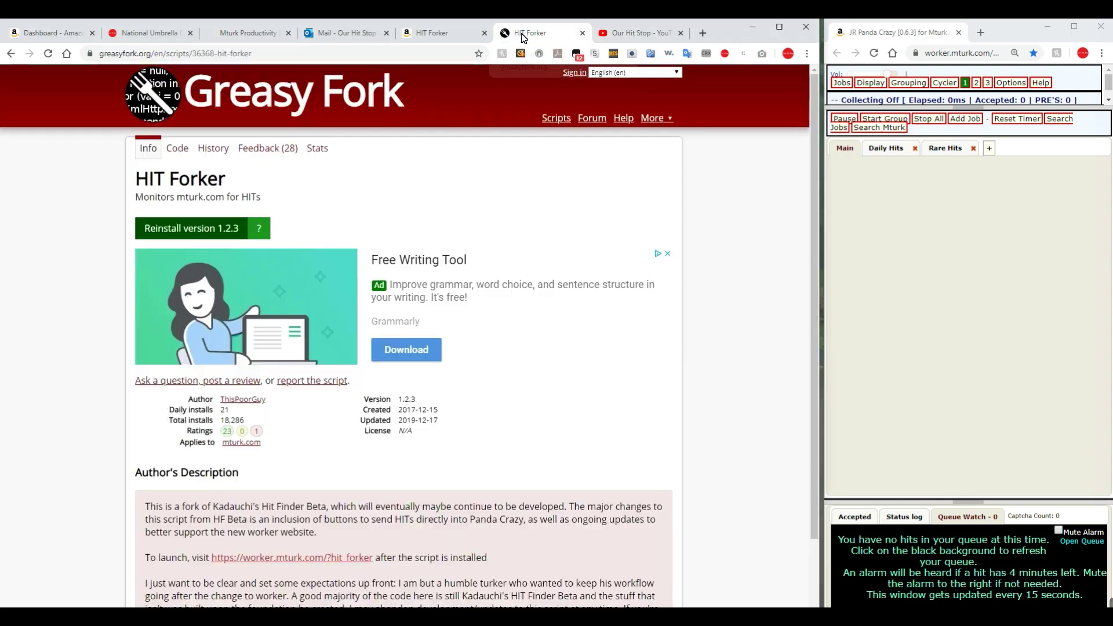
pyautogui.scroll(-1, 392, 550)
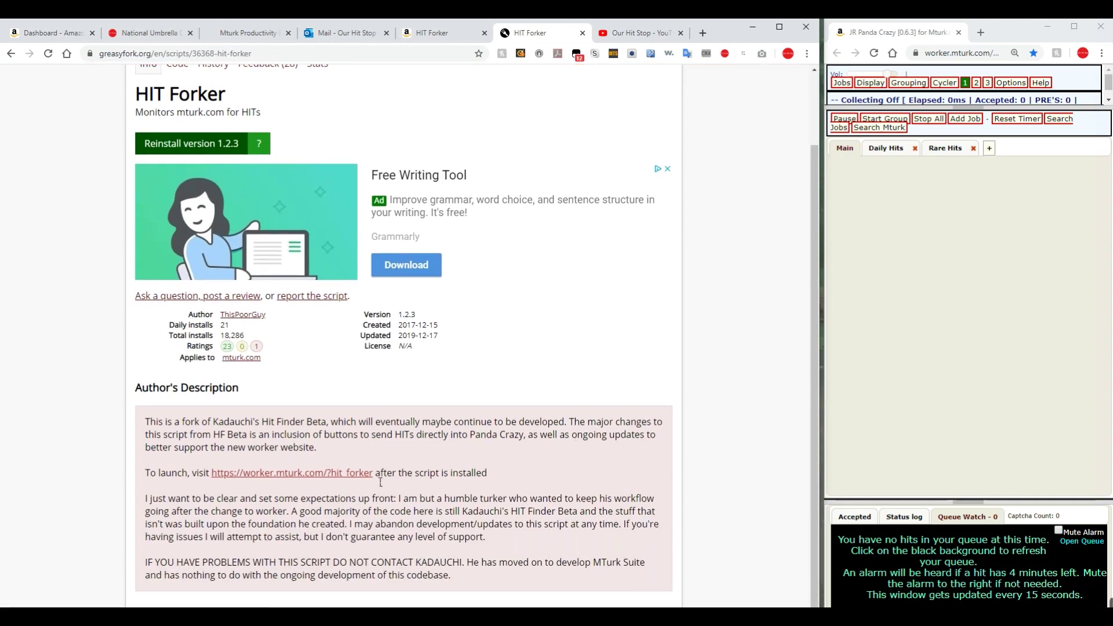
pyautogui.moveTo(380, 480); pyautogui.dragTo(219, 483)
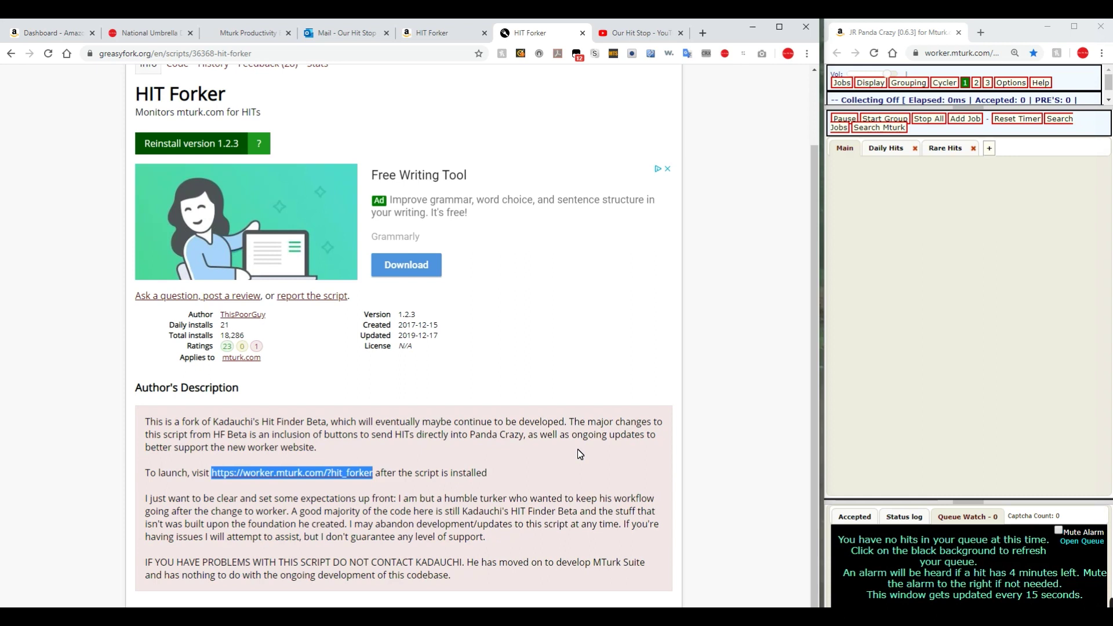
# - Switch to the HIT Forker page, open its advanced settings and preview the Pastel and Dark themes
pyautogui.click(421, 37)
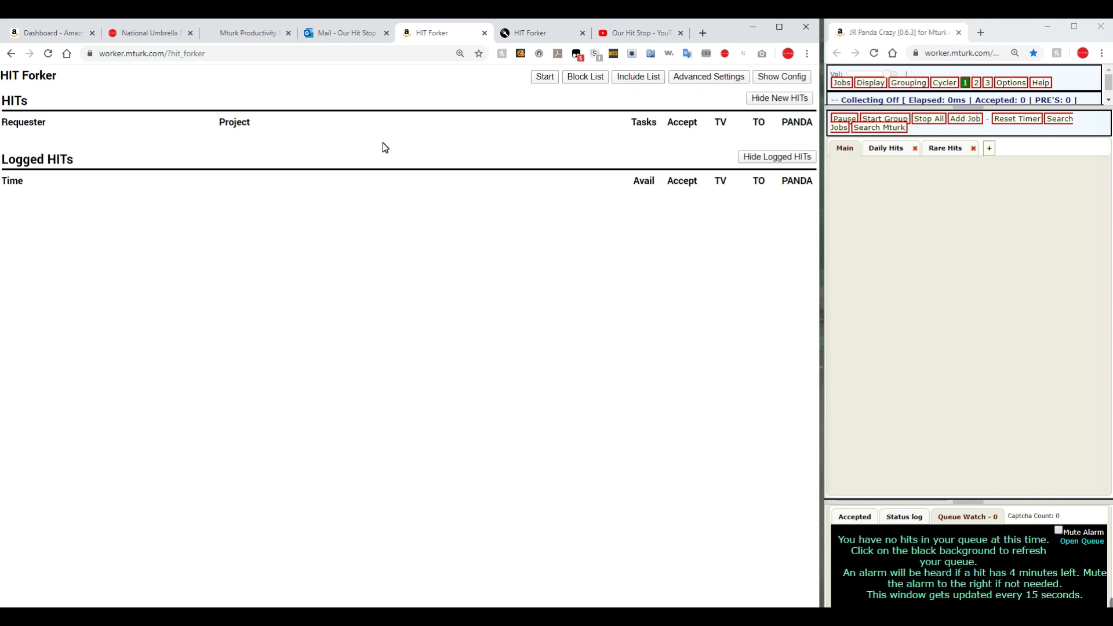
pyautogui.click(703, 81)
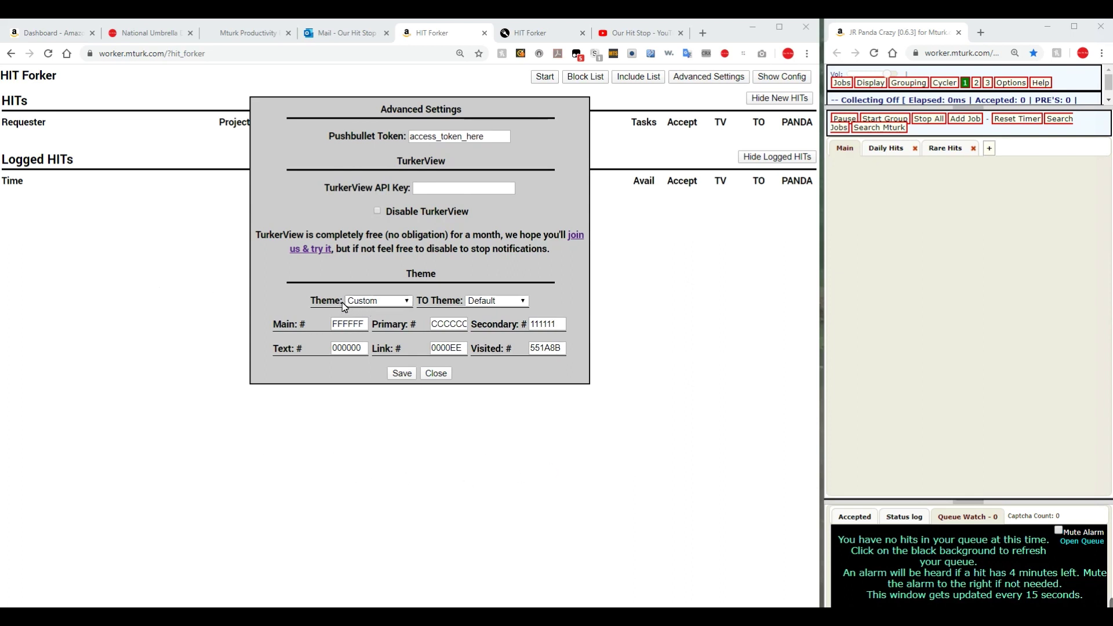
pyautogui.click(397, 302)
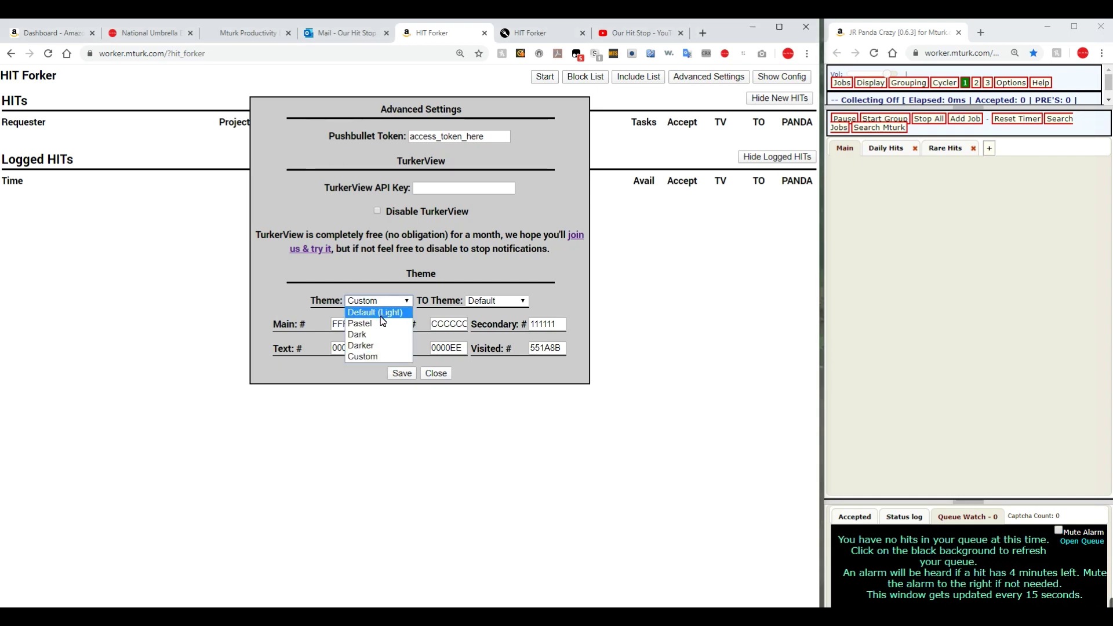
pyautogui.click(358, 324)
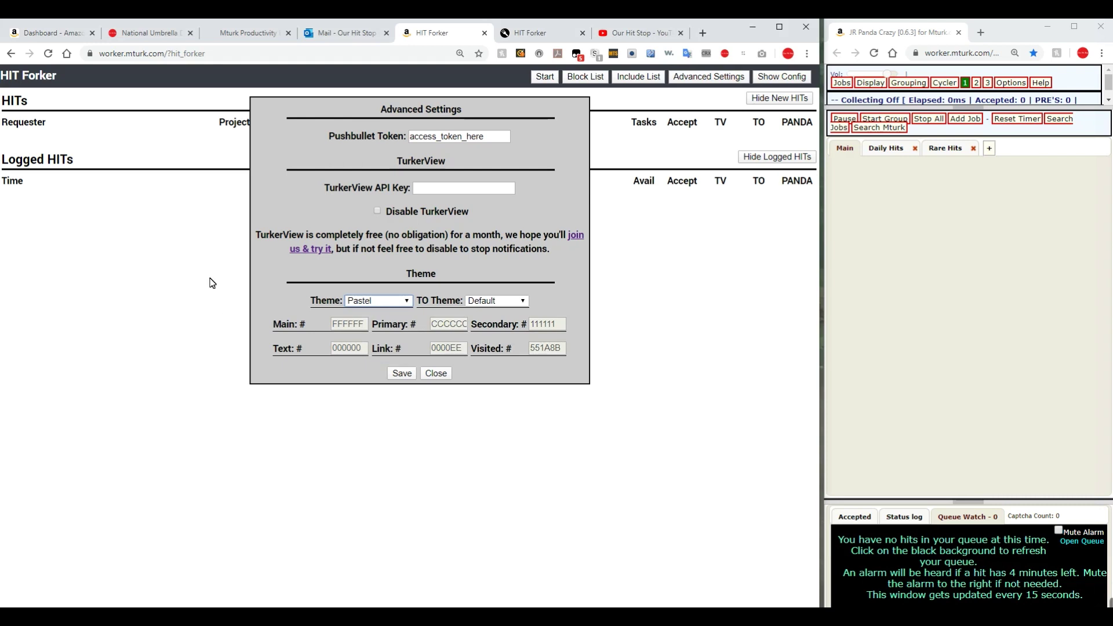
pyautogui.click(395, 309)
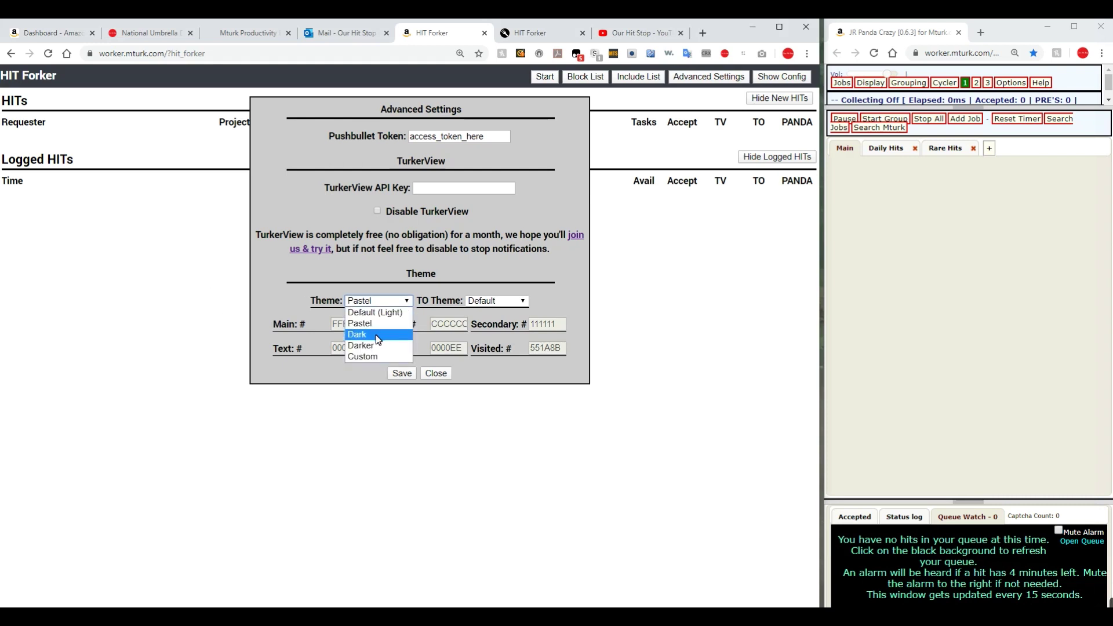
pyautogui.click(376, 334)
# - Set the theme to Darker, save the advanced settings and close them
pyautogui.click(387, 303)
pyautogui.click(380, 347)
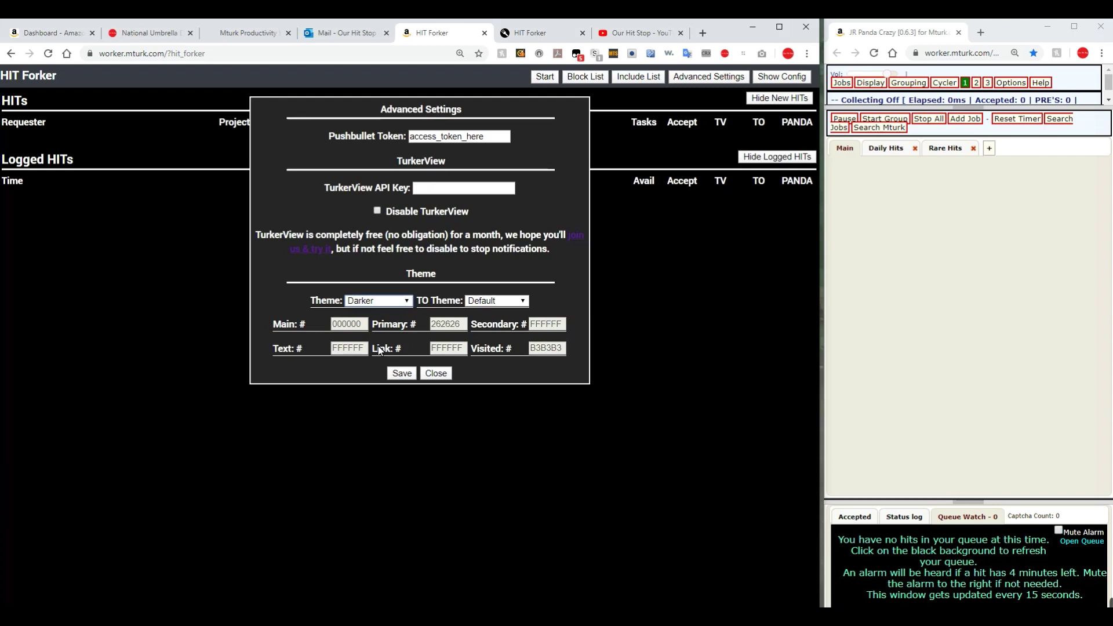
pyautogui.click(387, 302)
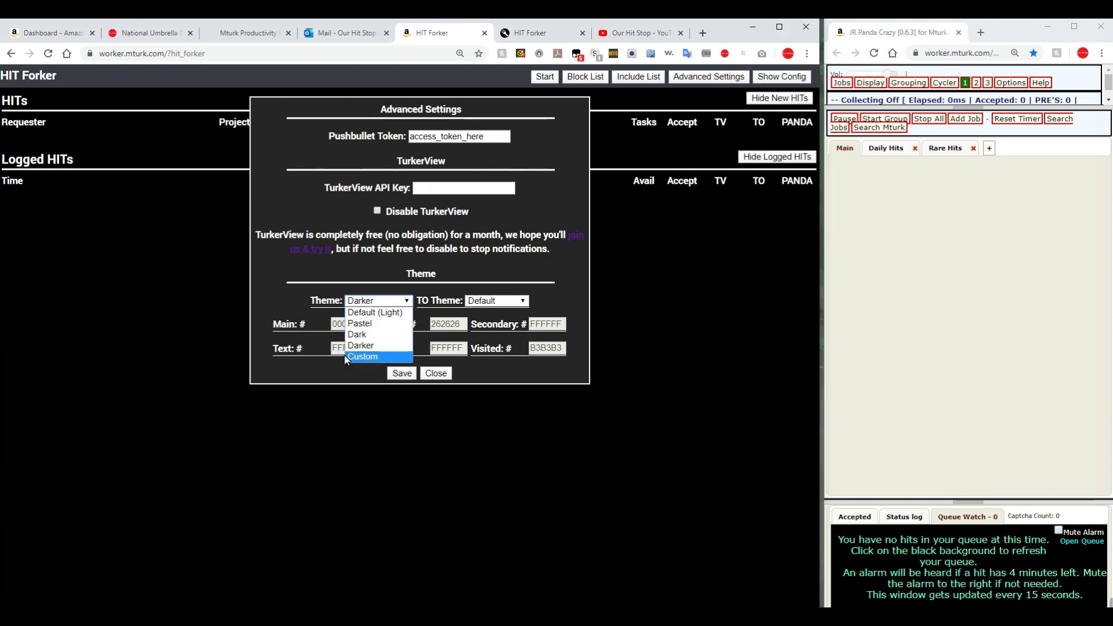
pyautogui.click(169, 263)
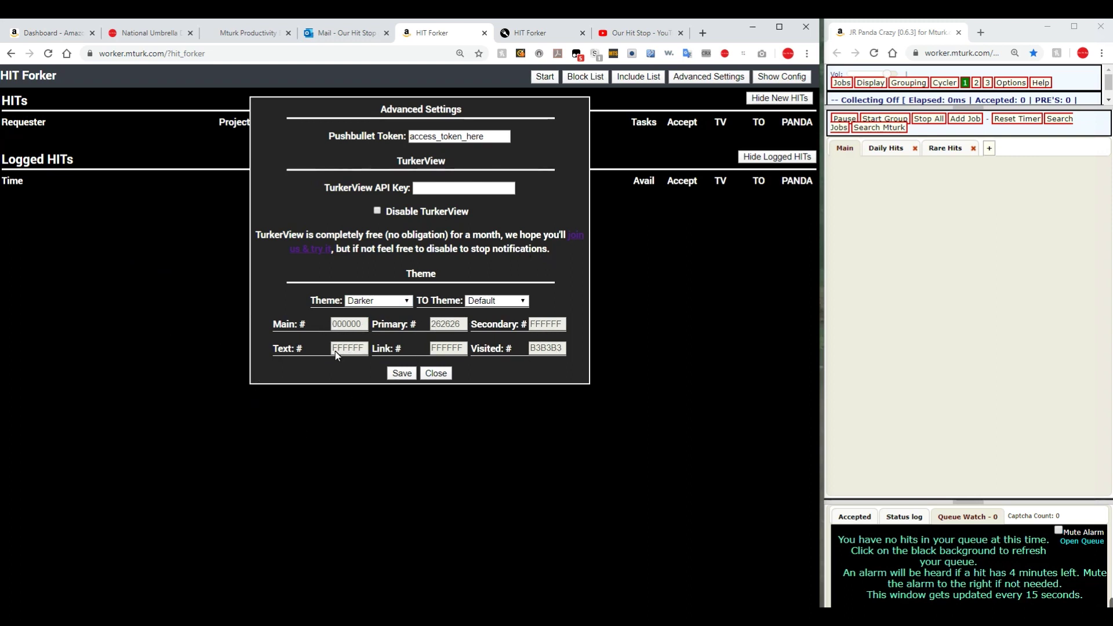
pyautogui.click(396, 302)
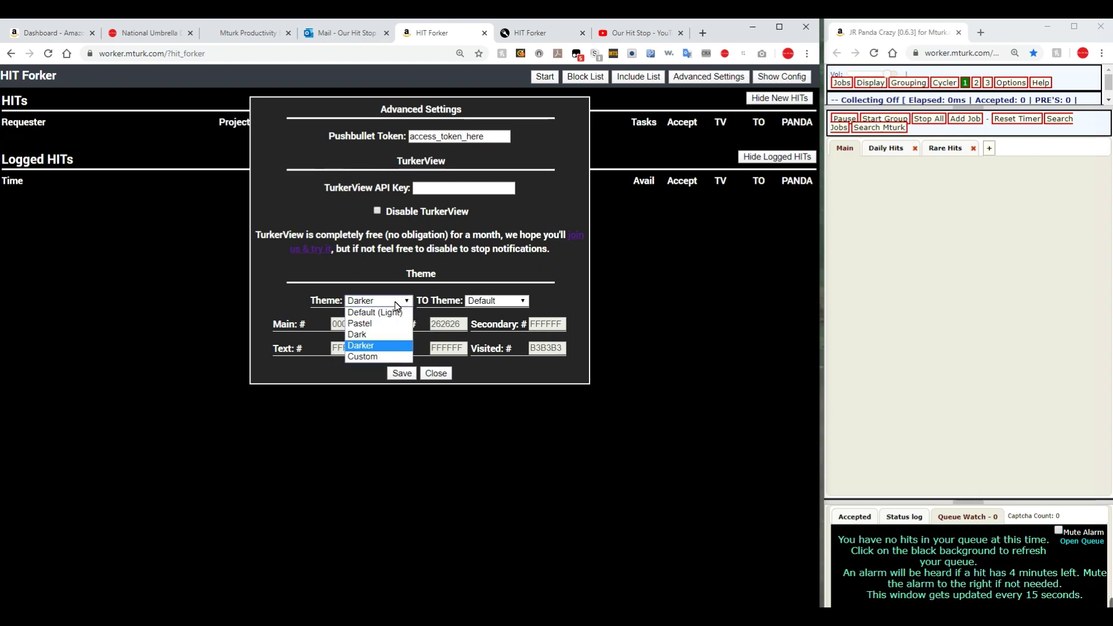
pyautogui.click(364, 349)
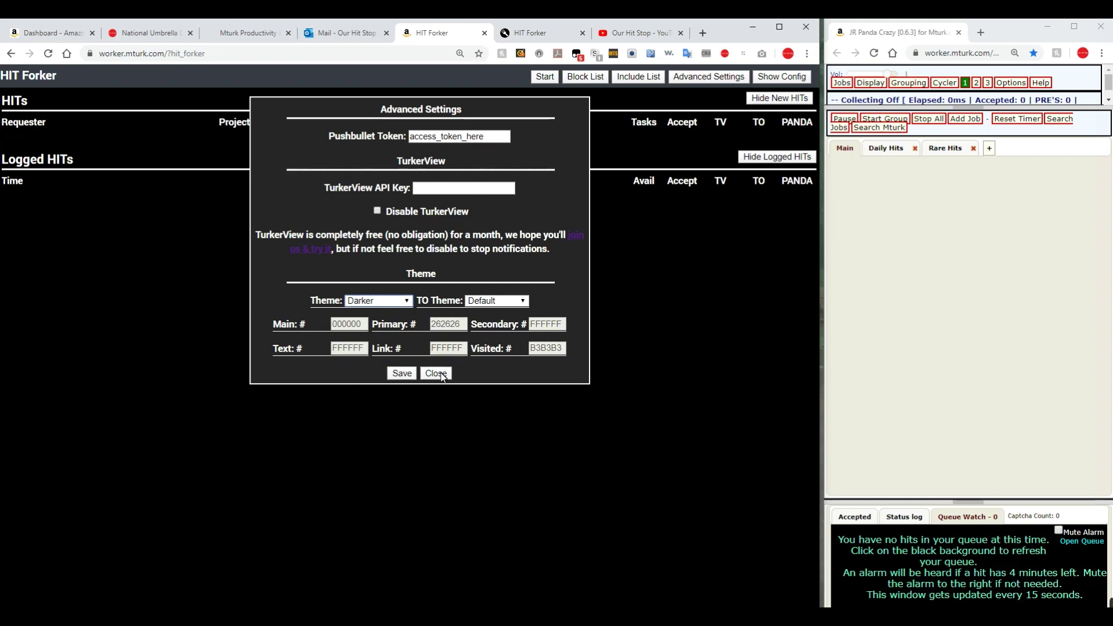
pyautogui.click(401, 373)
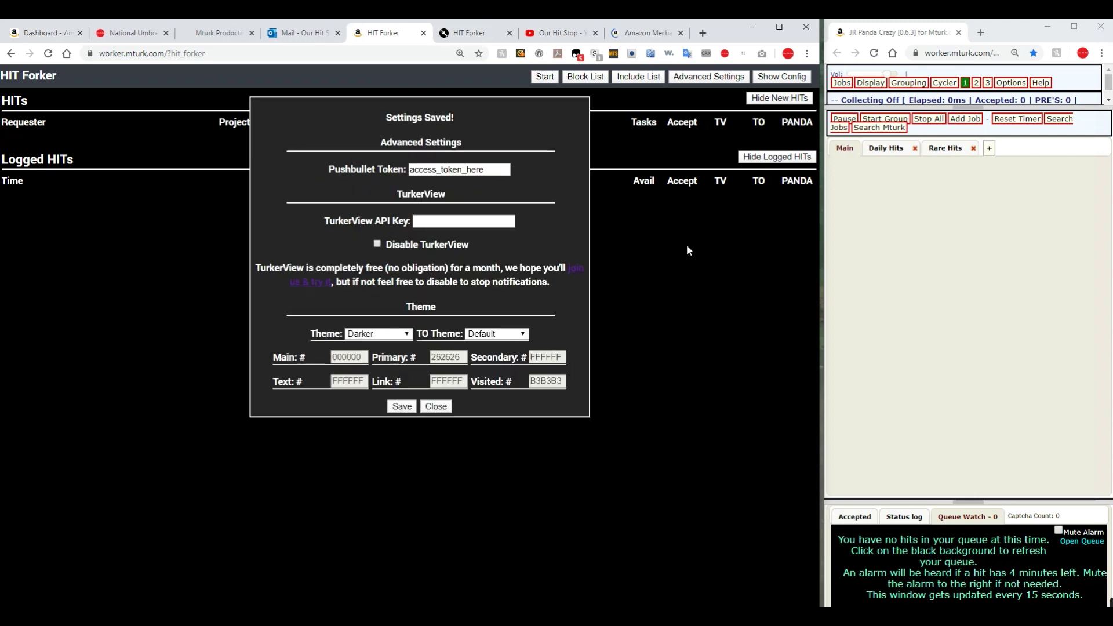
pyautogui.click(436, 406)
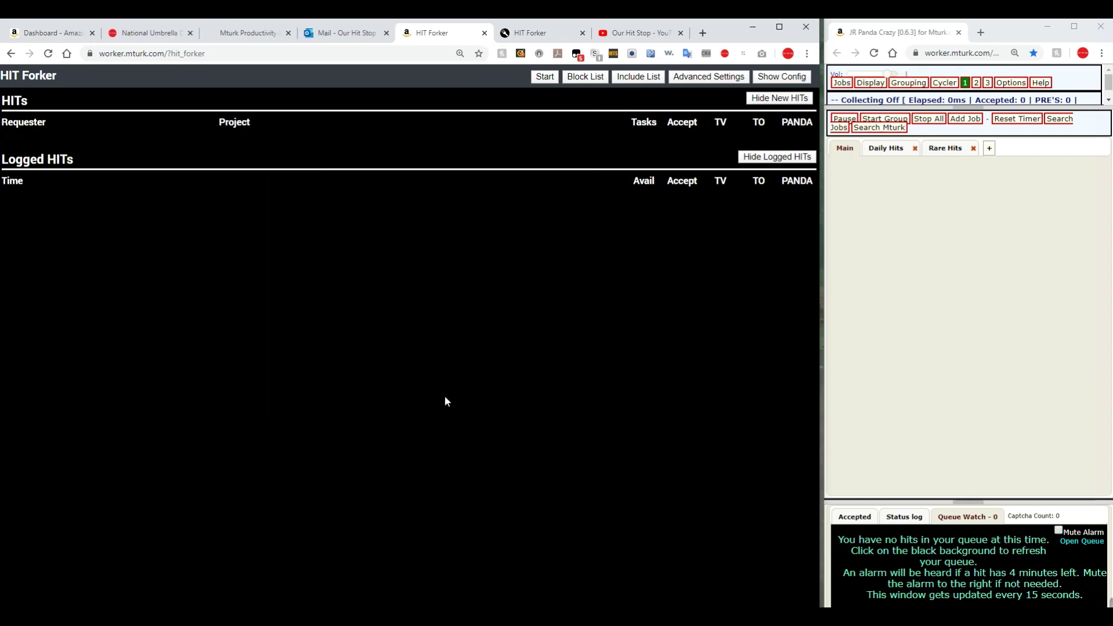
# - Show the search configuration and set the search delay to 1 second and the minimum reward to 1
pyautogui.click(779, 79)
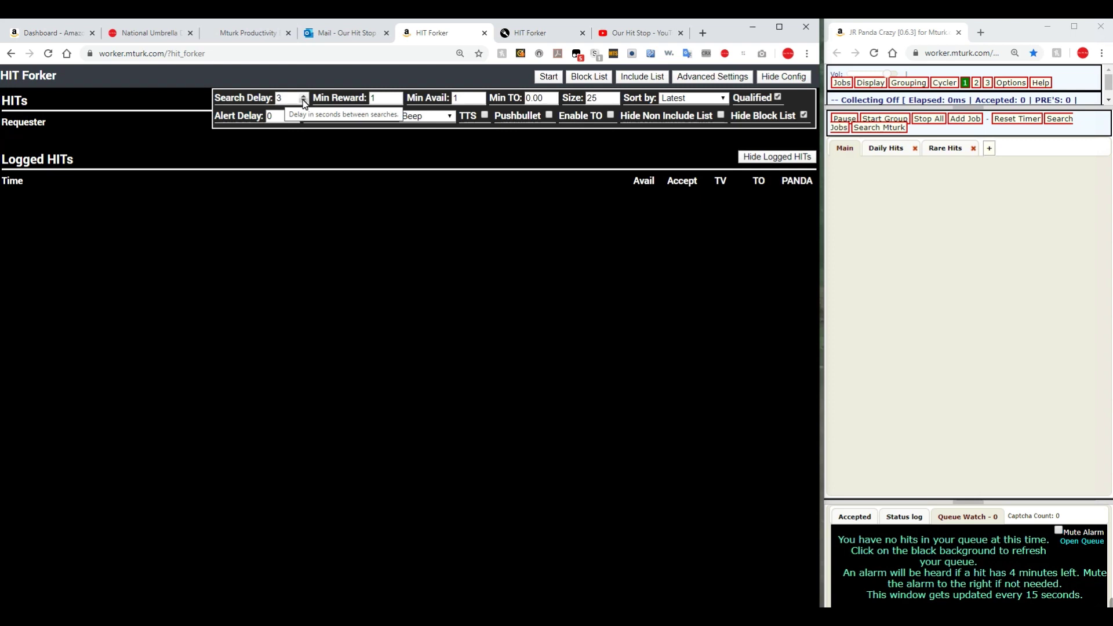
pyautogui.click(303, 101)
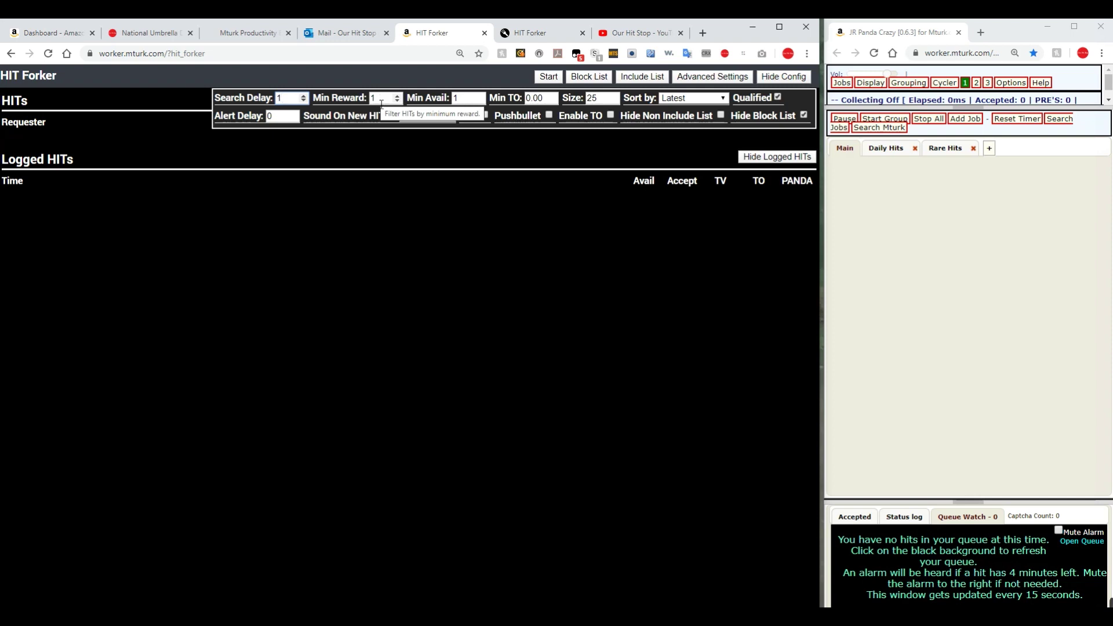
pyautogui.click(397, 101)
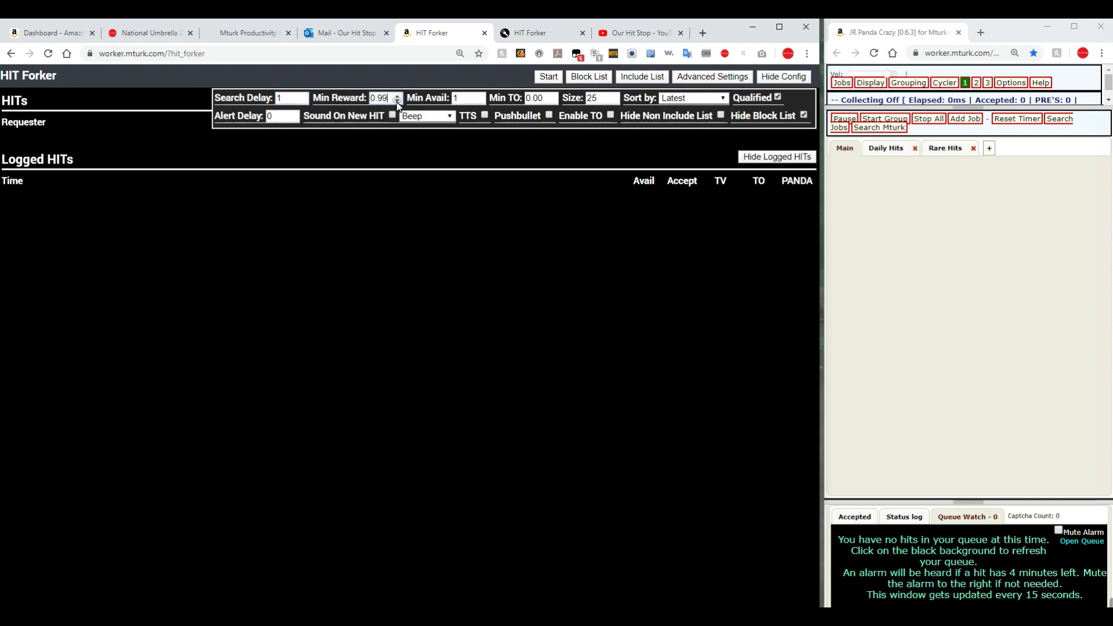
pyautogui.doubleClick(398, 101)
pyautogui.click(398, 103)
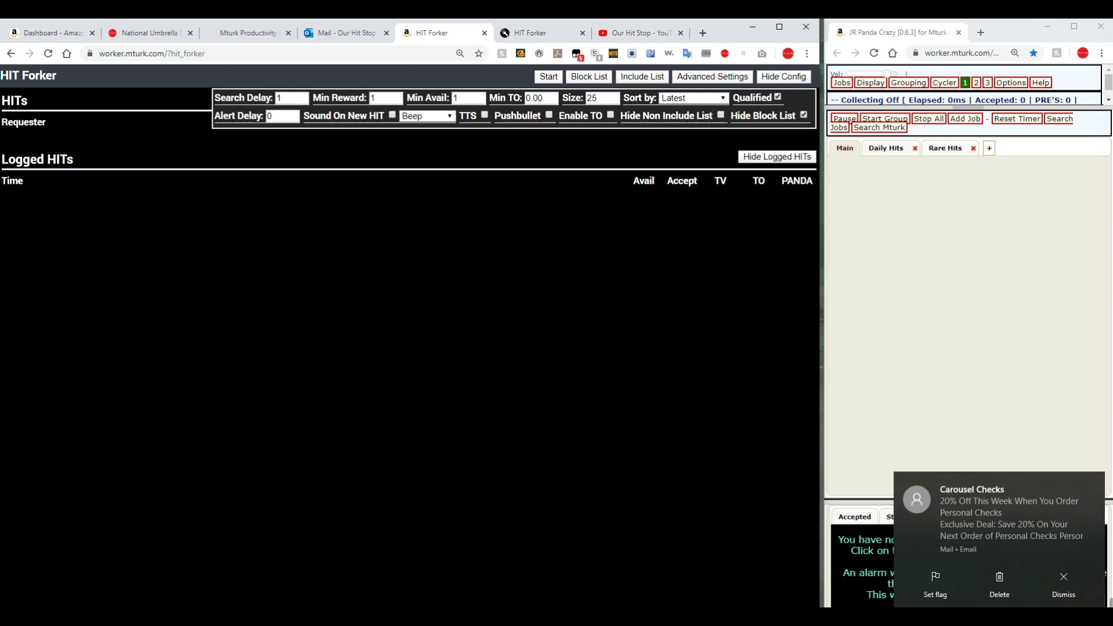
# - Dismiss the mail notification and review the sort order and new-HIT sound choices, keeping Latest and Beep
pyautogui.click(1065, 582)
pyautogui.click(662, 357)
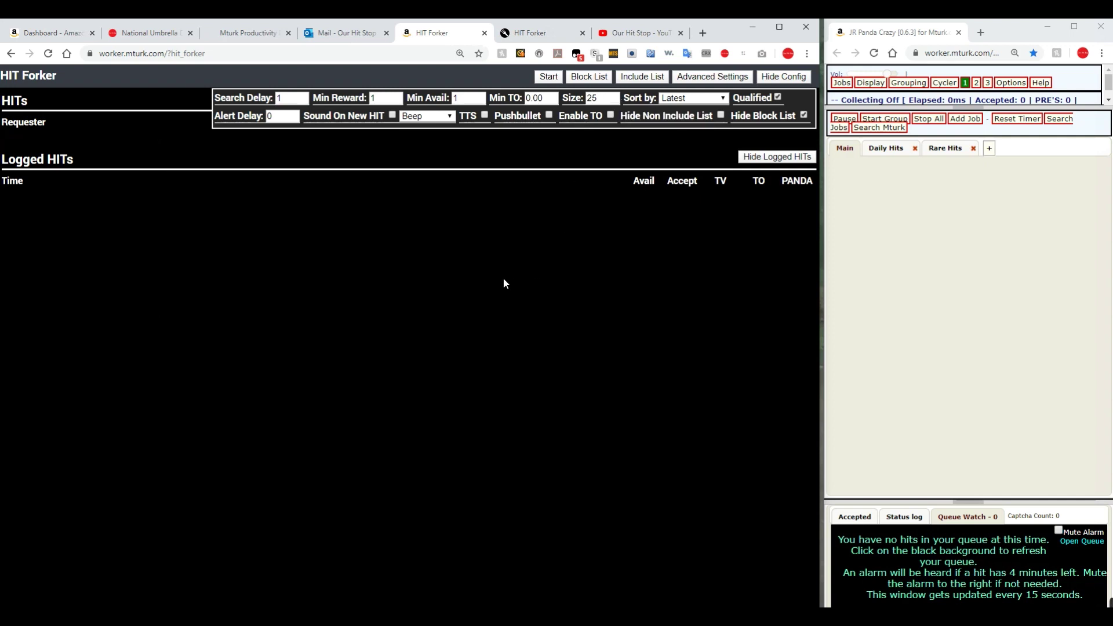
pyautogui.click(703, 102)
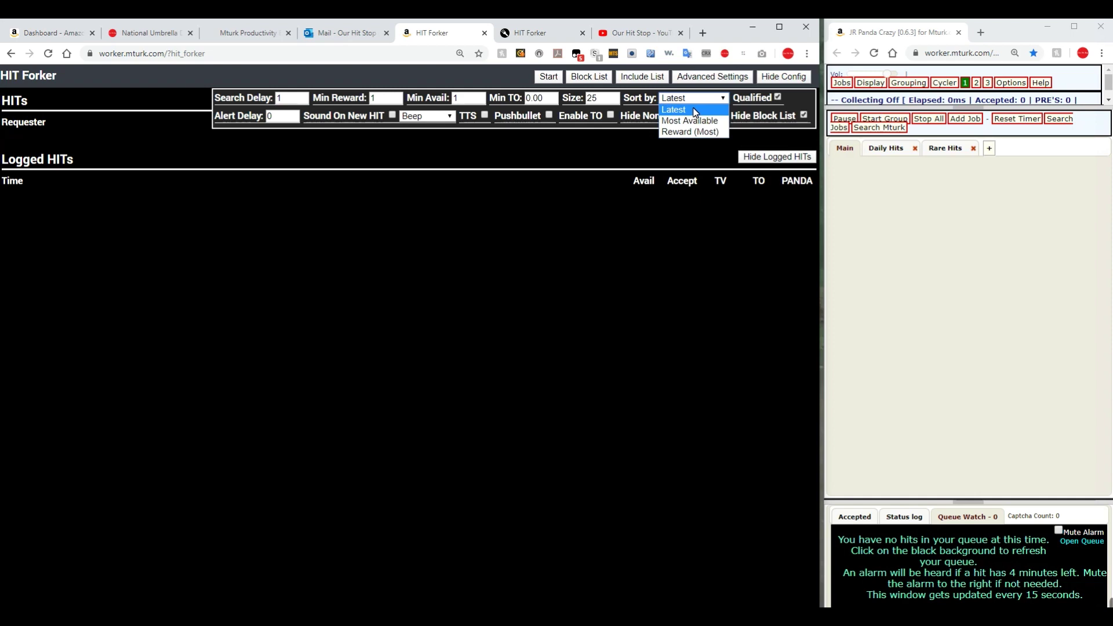
pyautogui.click(695, 110)
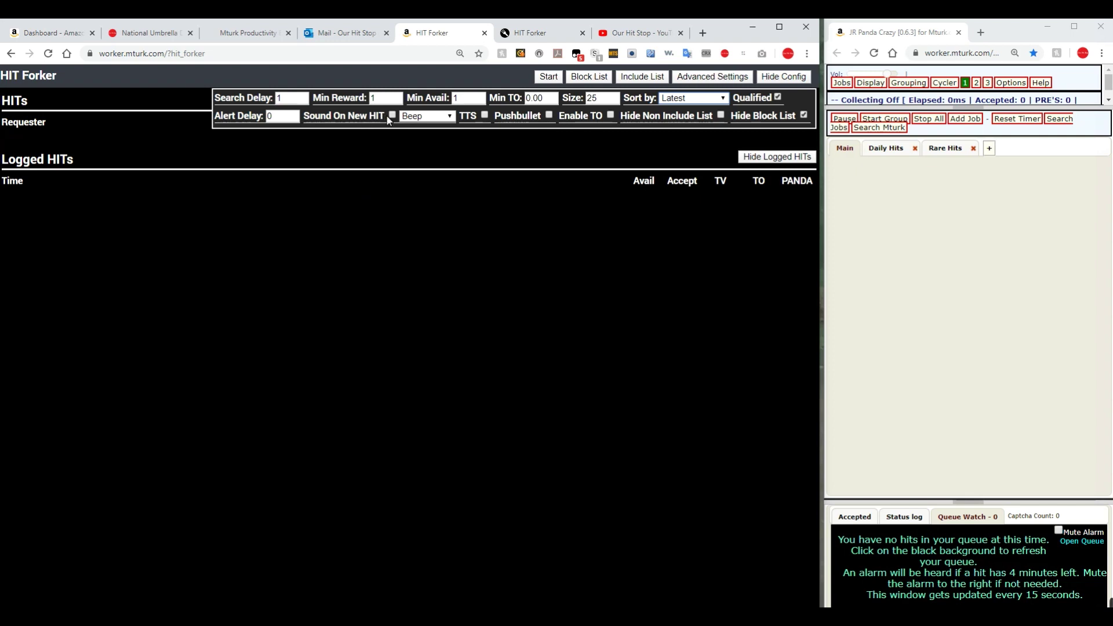
pyautogui.click(436, 118)
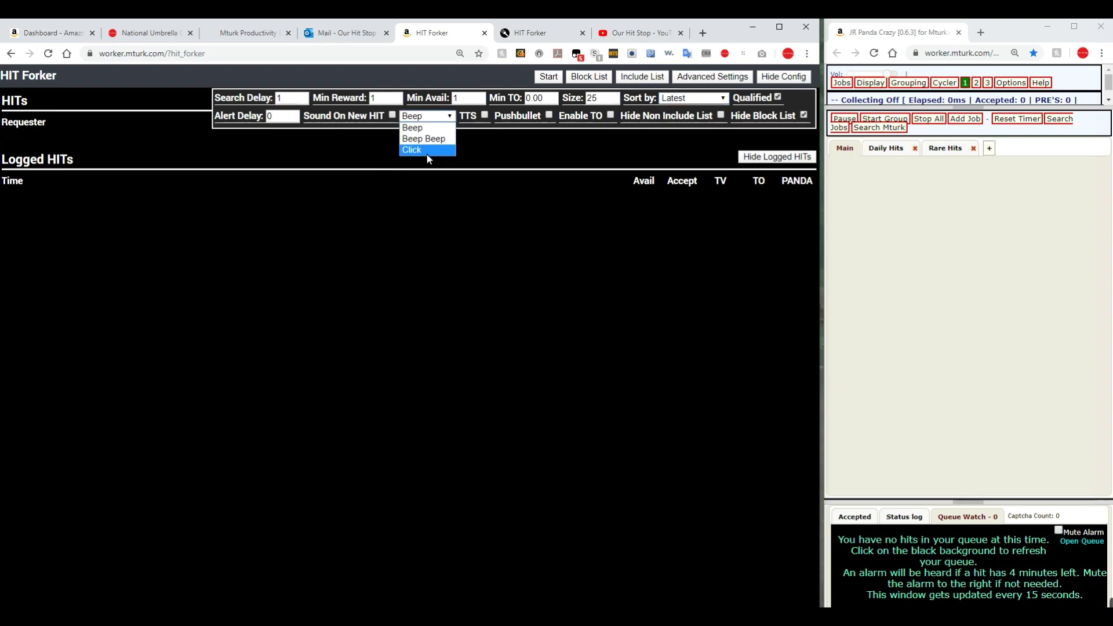
pyautogui.click(422, 116)
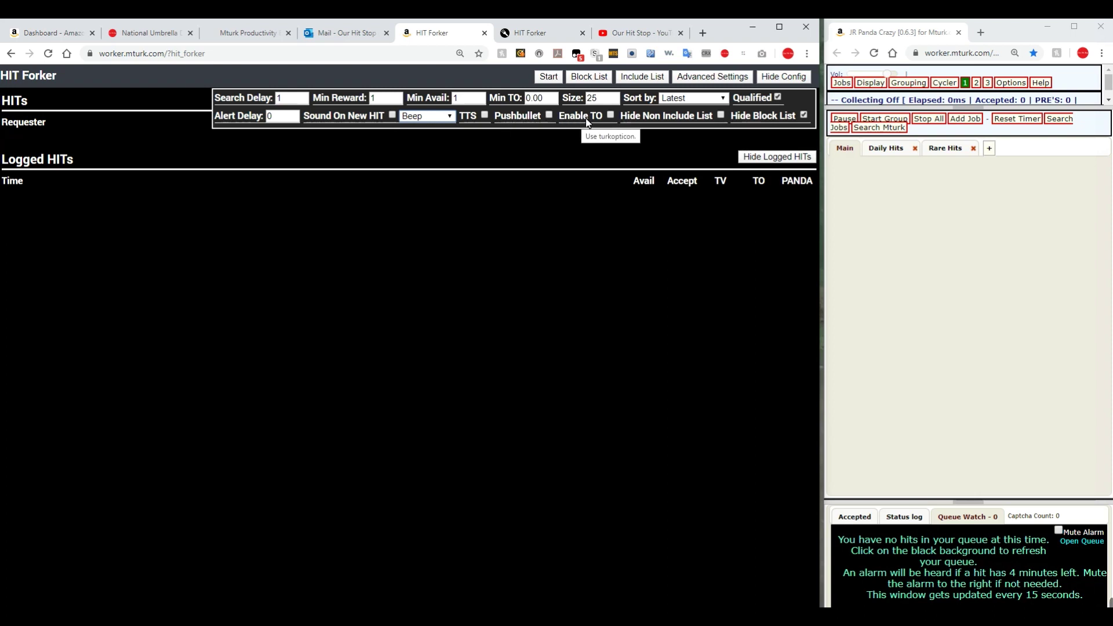
# - Enable TO ratings with Hide Block List on, and hide the search configuration
pyautogui.click(610, 115)
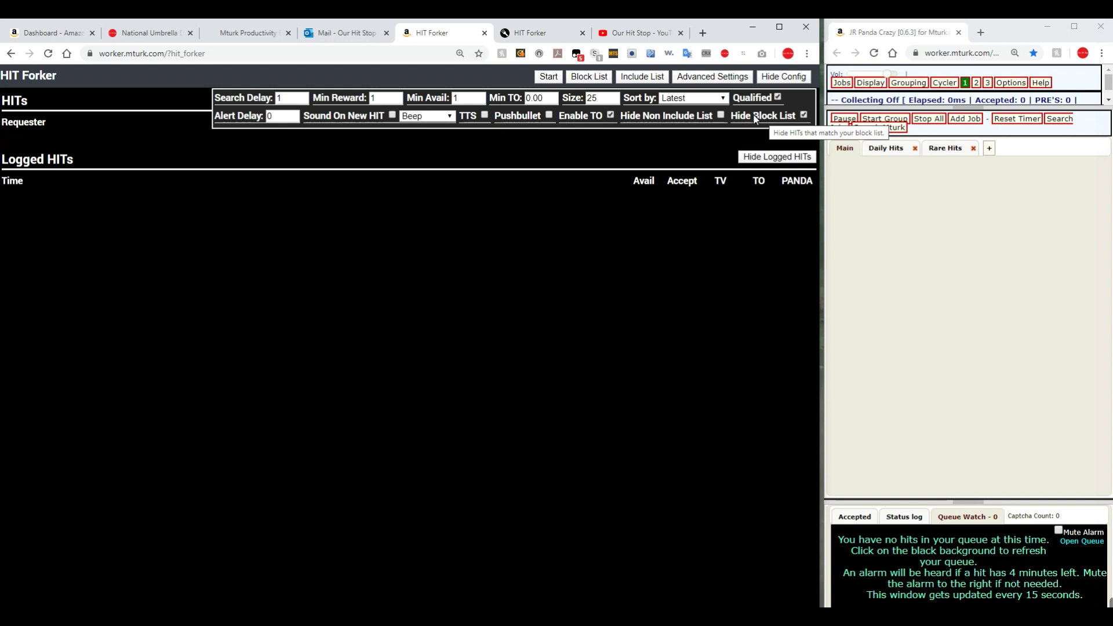
pyautogui.click(804, 115)
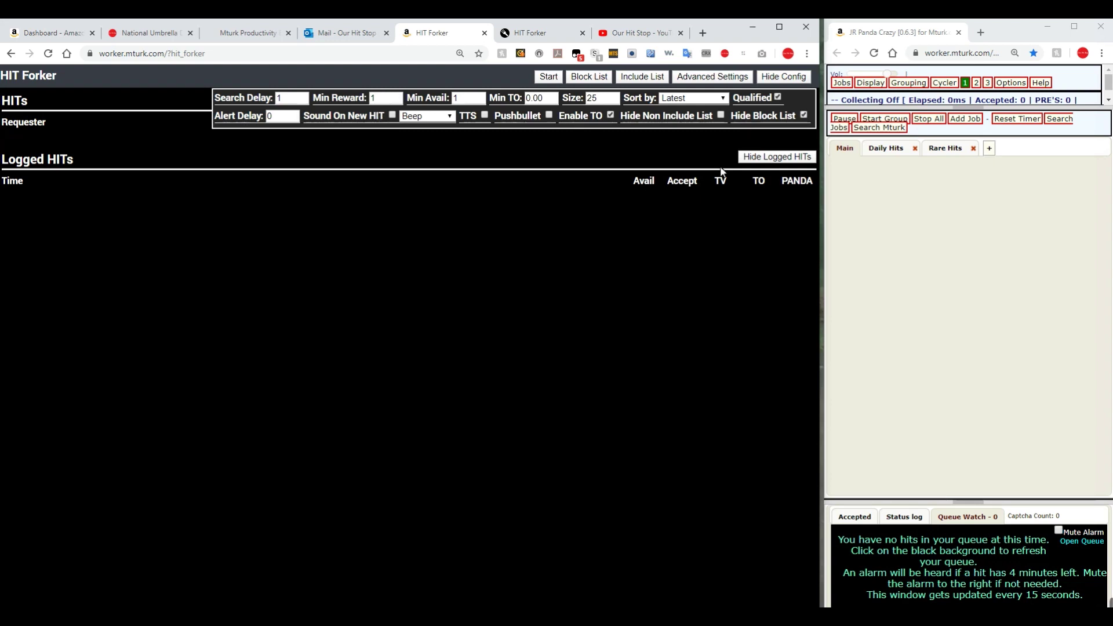
pyautogui.click(782, 77)
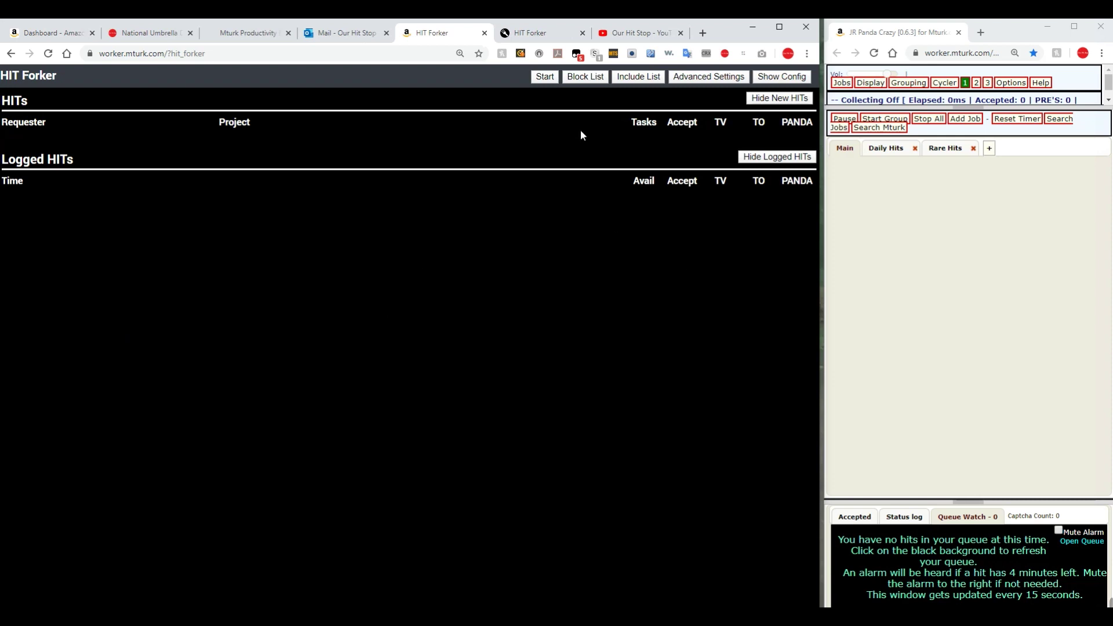
# - Start the HIT search and preview S3 Lab's DAY 3 BONUS advertising survey, closing the preview
pyautogui.click(545, 76)
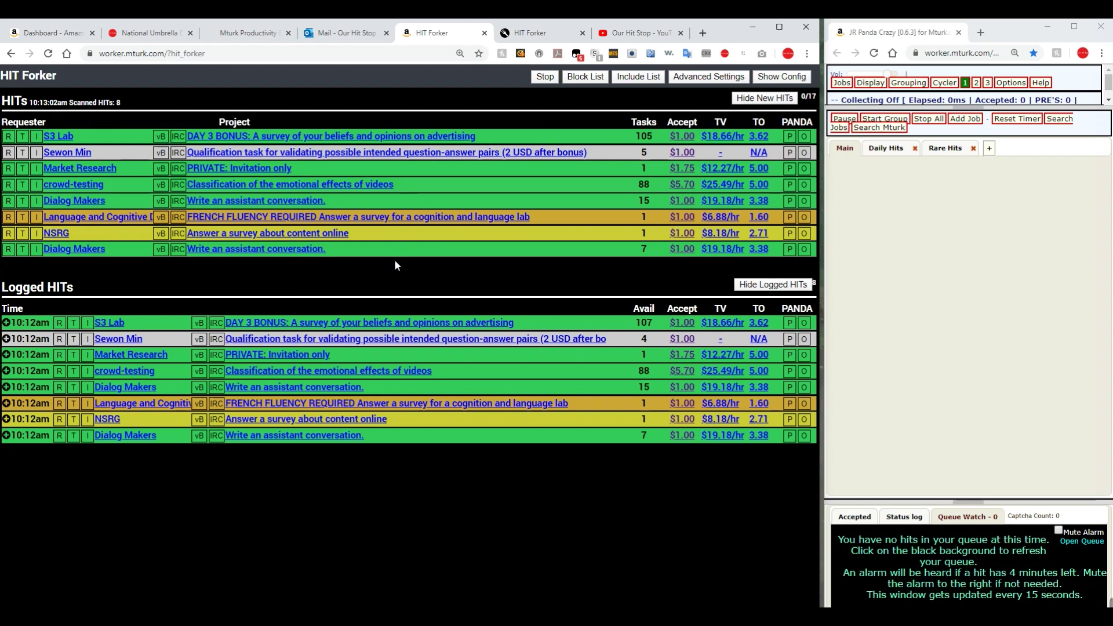
pyautogui.click(266, 140)
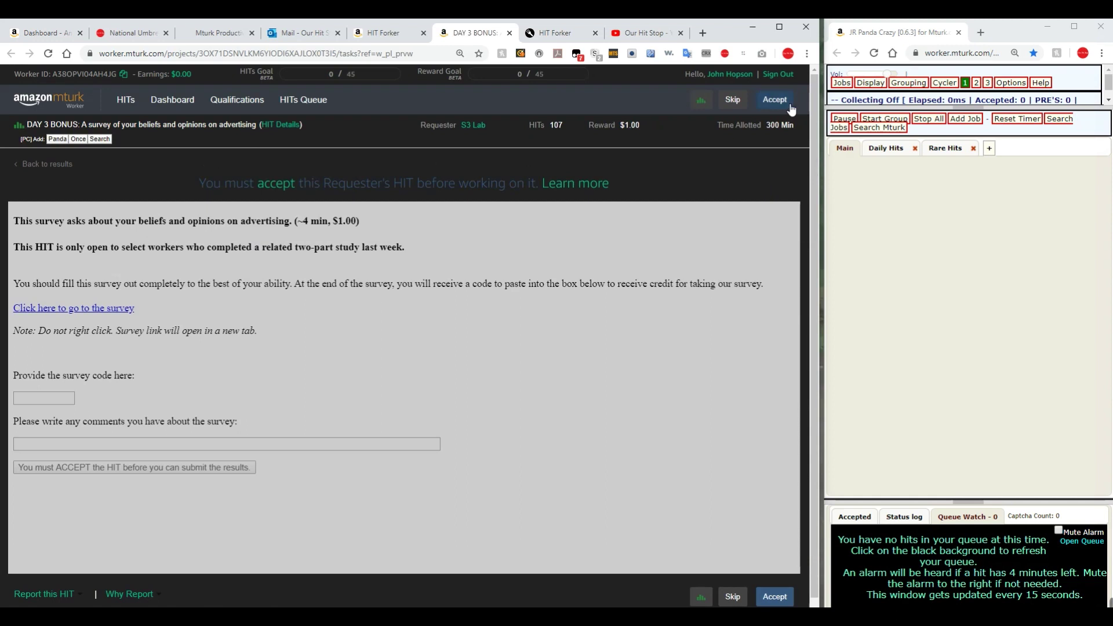
pyautogui.click(509, 33)
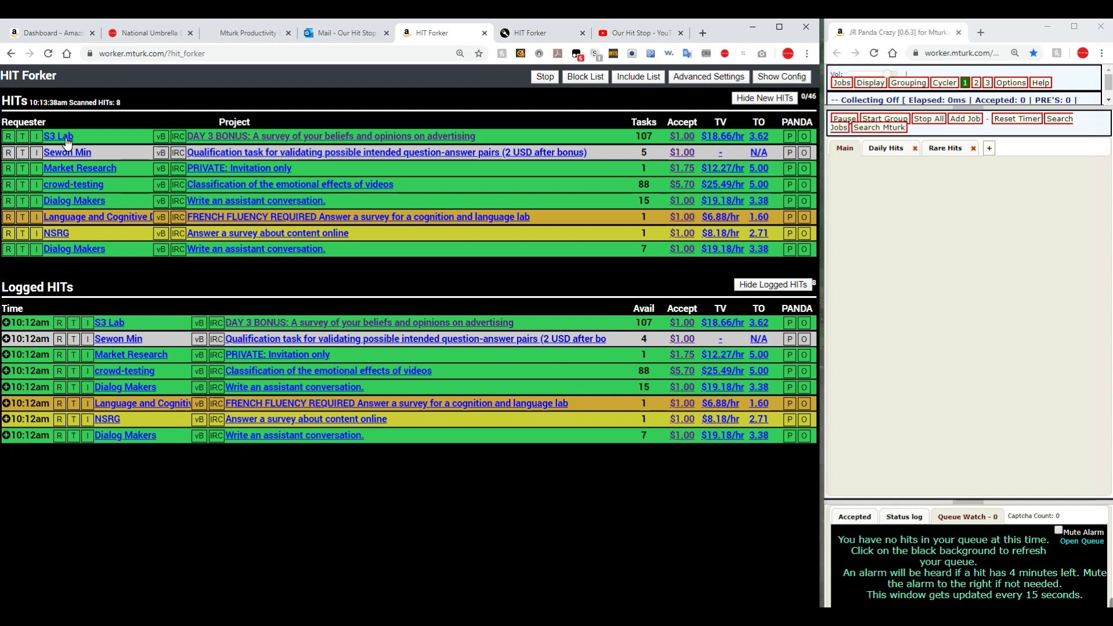
# - Add the requester S3 Lab to the block list from its row in the HITs table
pyautogui.click(10, 136)
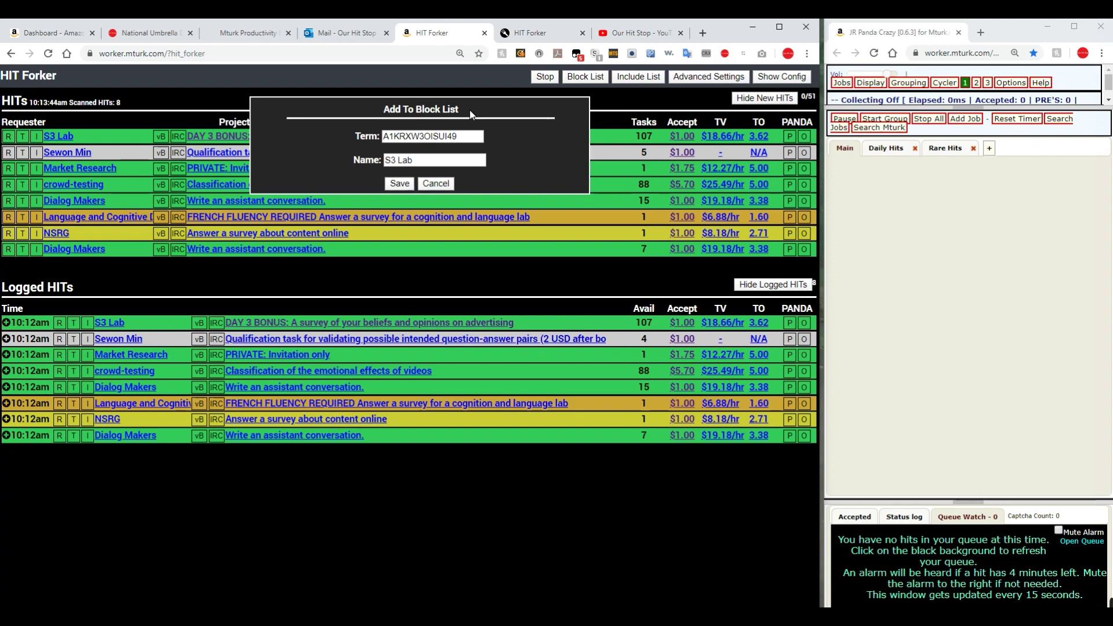
pyautogui.click(398, 183)
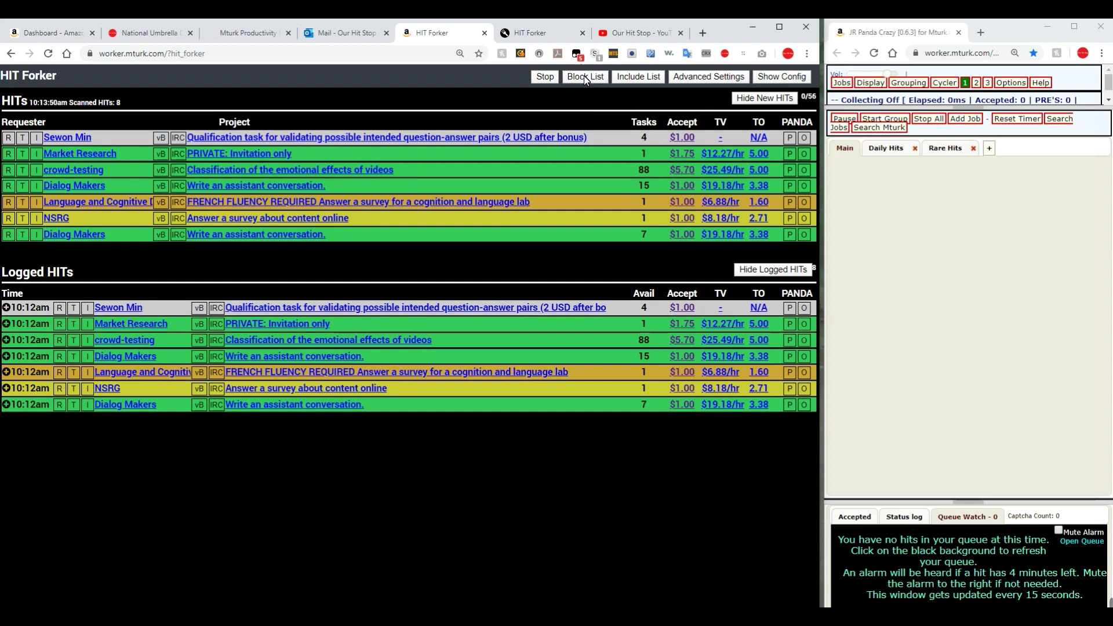
# - Open the block list and delete the S3 Lab entry from it
pyautogui.click(584, 76)
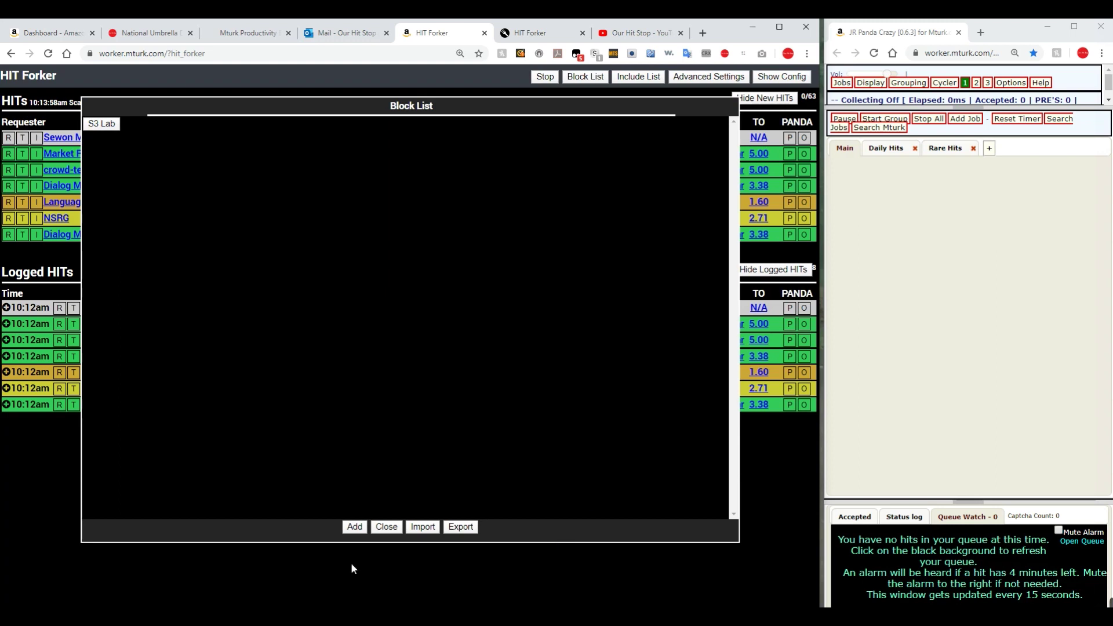
pyautogui.click(101, 124)
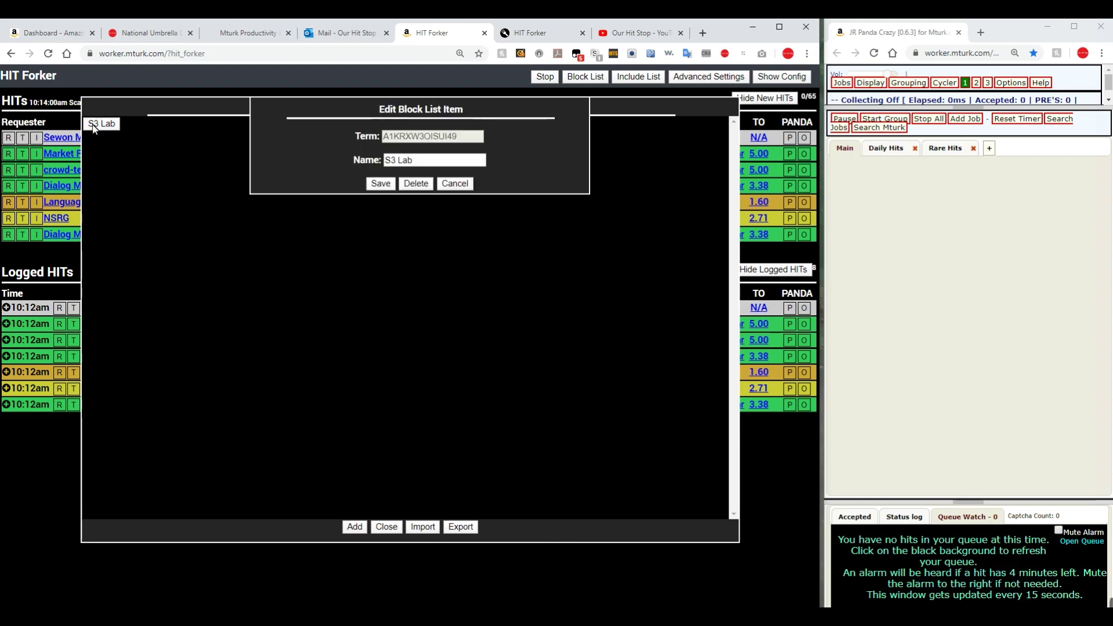
pyautogui.click(416, 184)
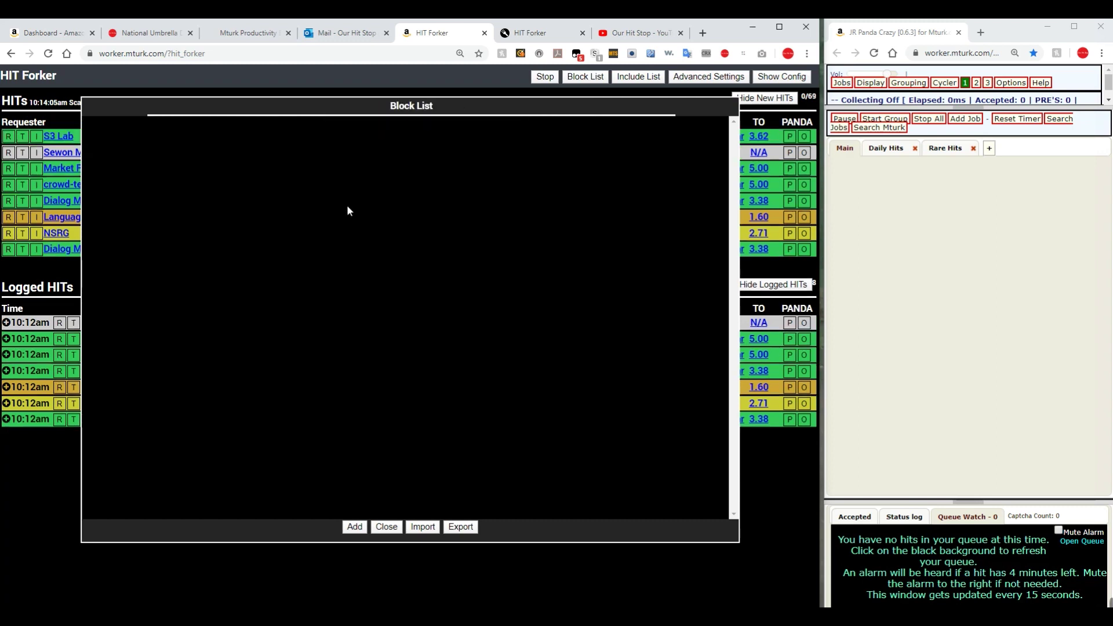
# - Close the block list and block the HIT title "DAY 3 BONUS: A survey of your beliefs and opinions on advertising" from its row
pyautogui.click(387, 526)
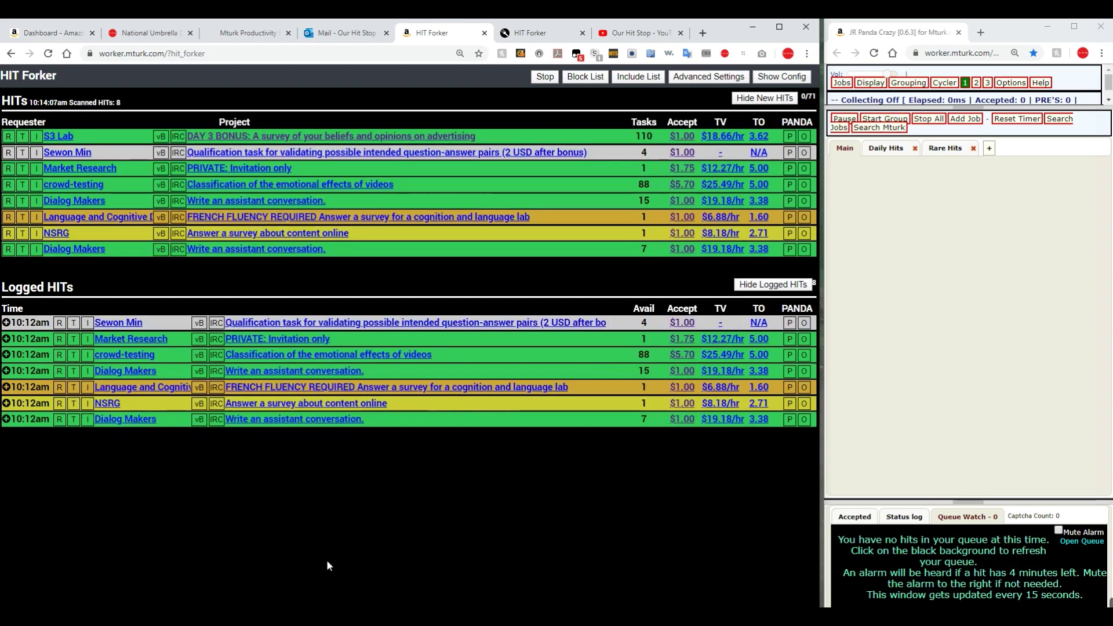
pyautogui.click(22, 136)
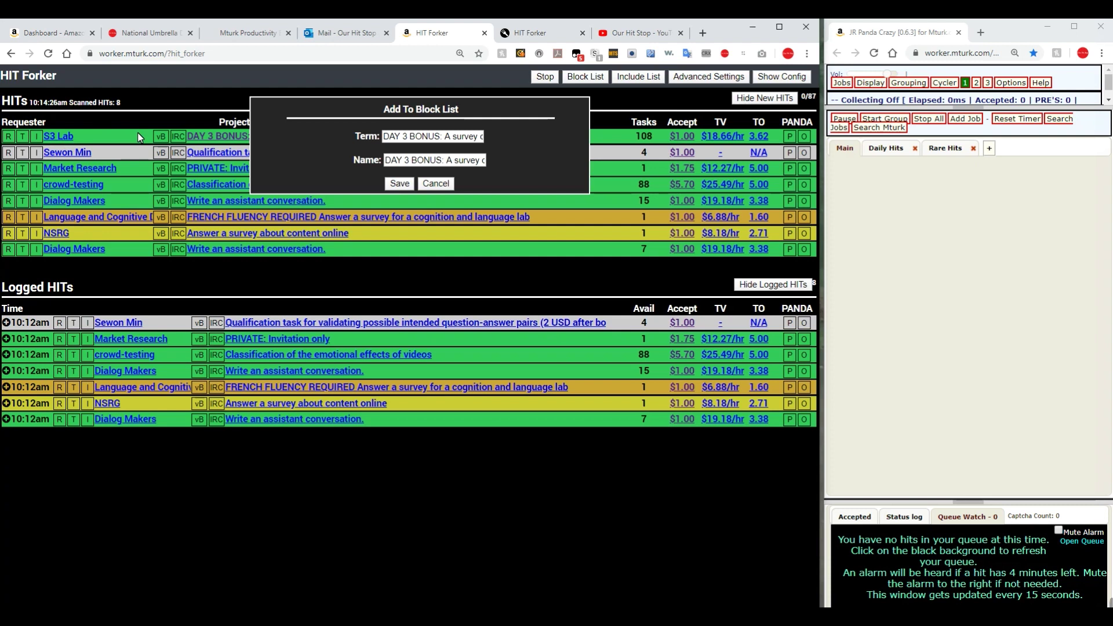
pyautogui.click(398, 184)
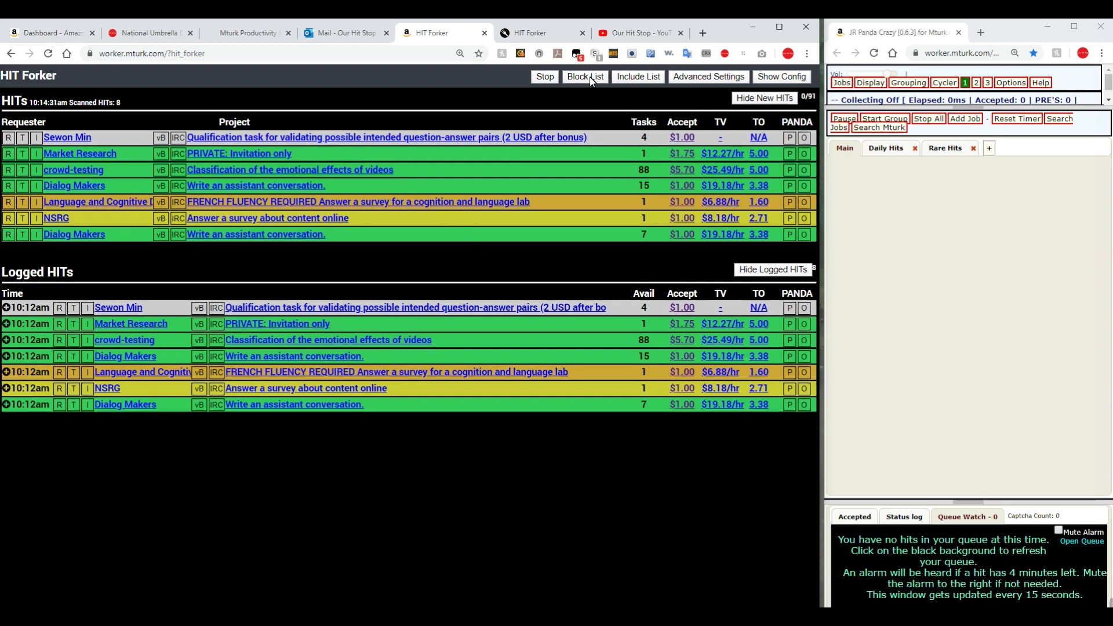
# - Delete the DAY 3 BONUS survey title entry from the block list and close the list
pyautogui.click(587, 77)
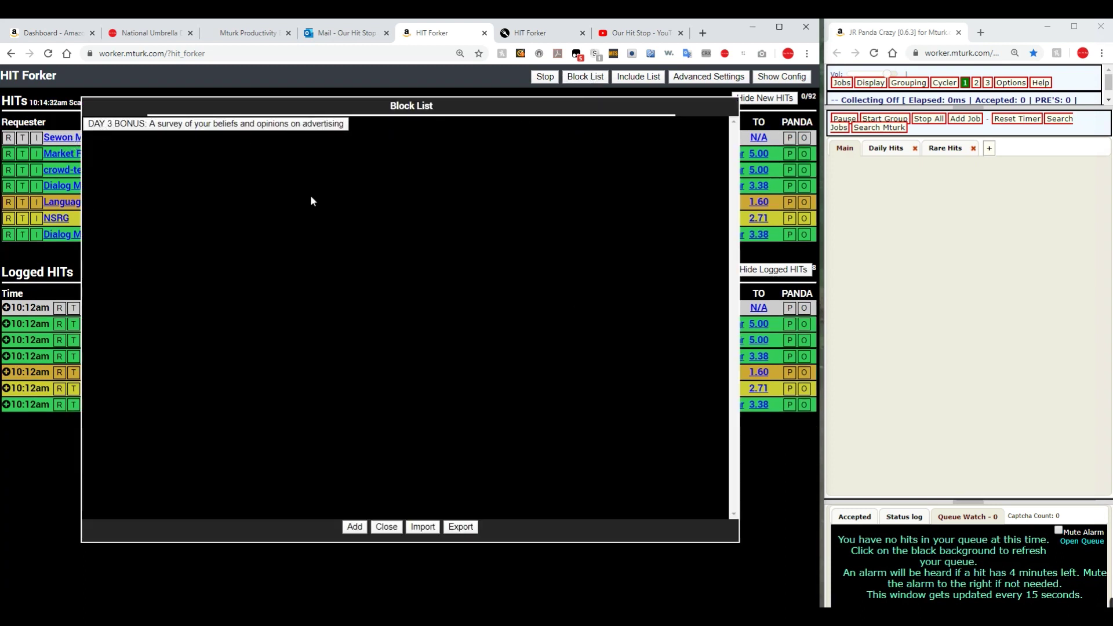
pyautogui.click(168, 123)
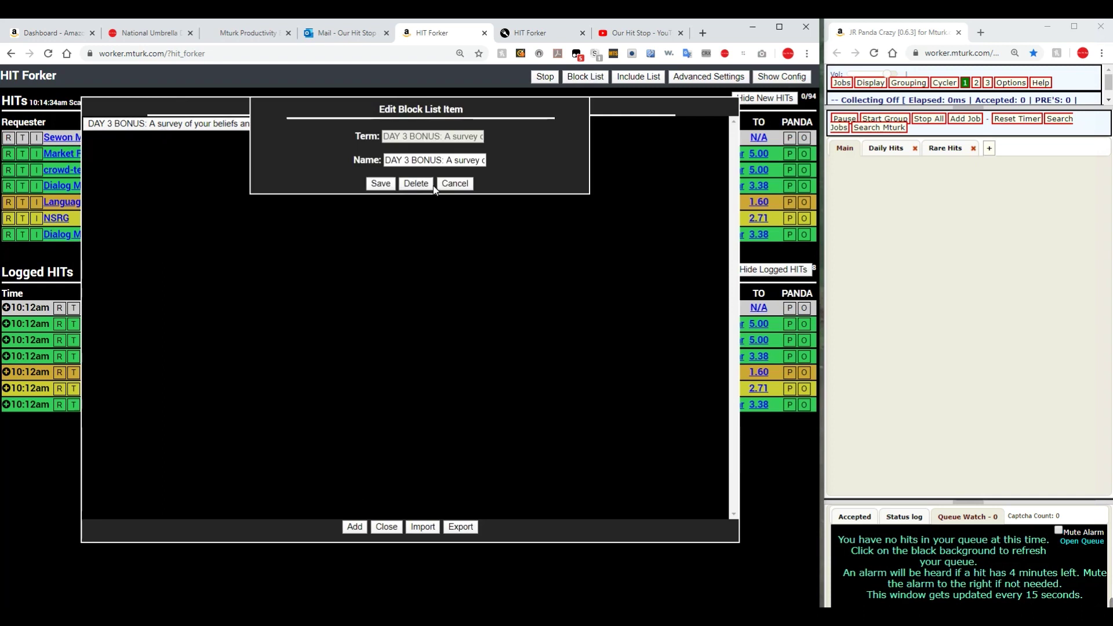
pyautogui.click(415, 184)
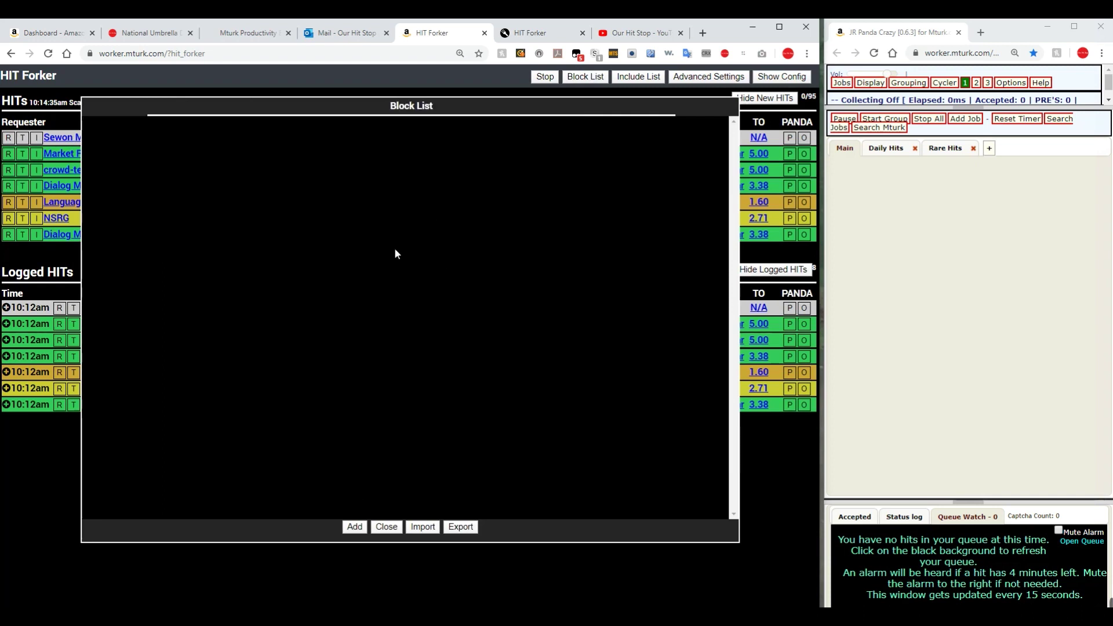
pyautogui.click(386, 527)
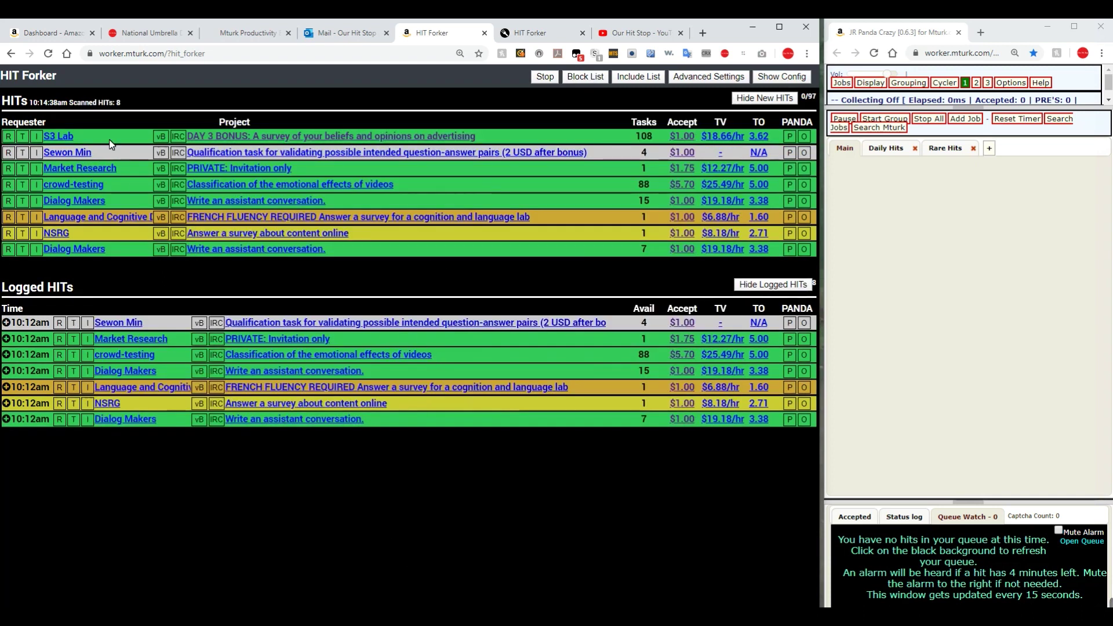
# - View the include list entry form and its alert options for requester S3 Lab, then cancel without saving
pyautogui.click(36, 137)
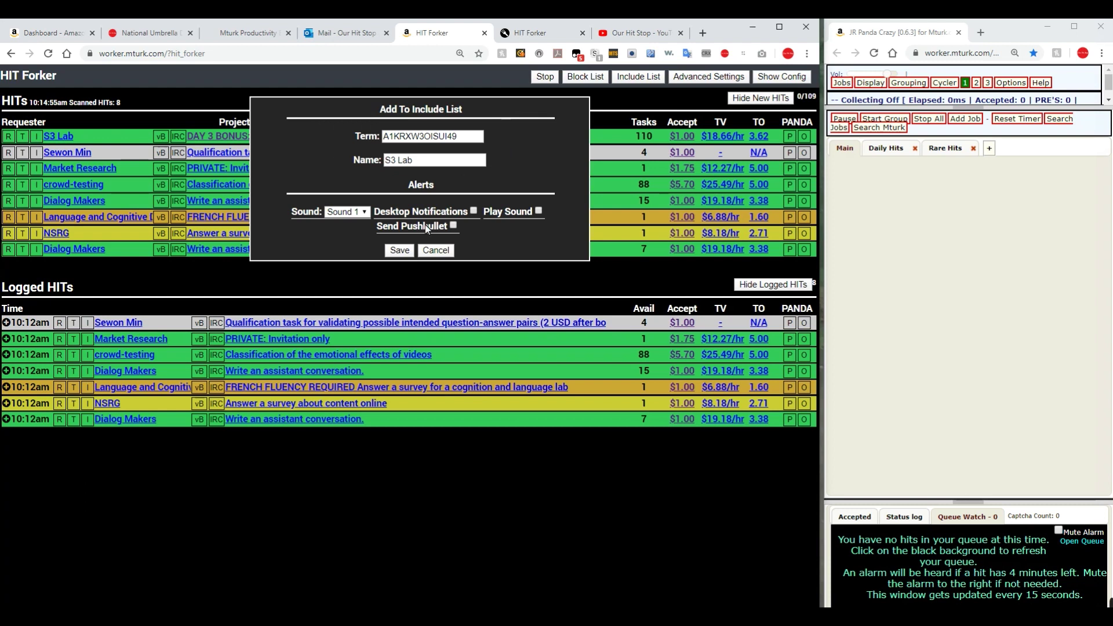
pyautogui.click(436, 250)
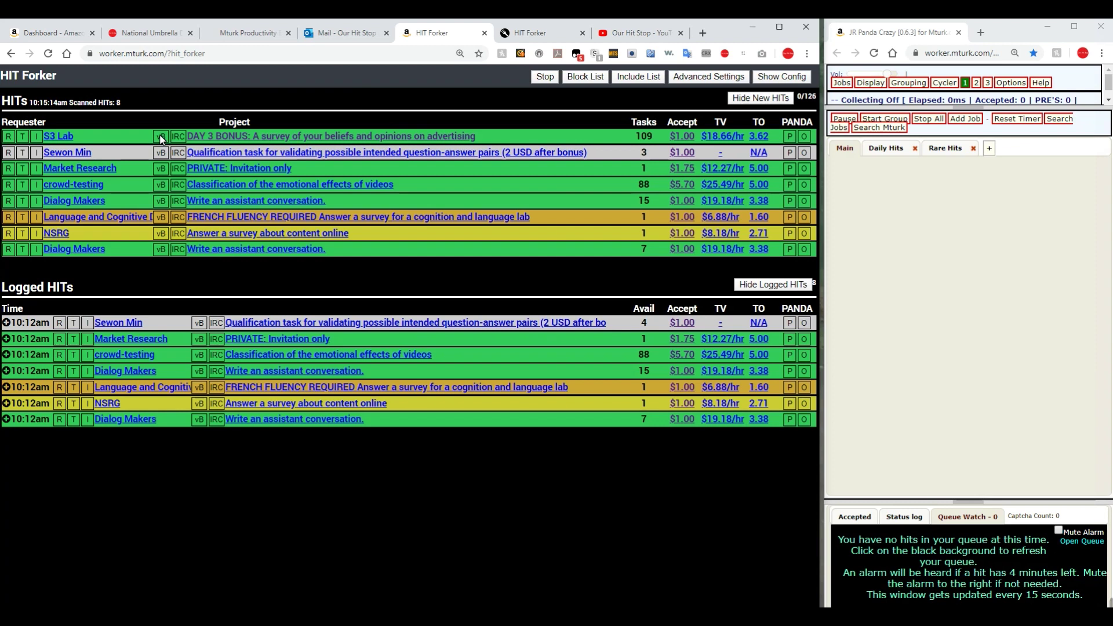
# - Copy the forum export and the IRC export of S3 Lab's DAY 3 BONUS survey to the clipboard
pyautogui.click(161, 138)
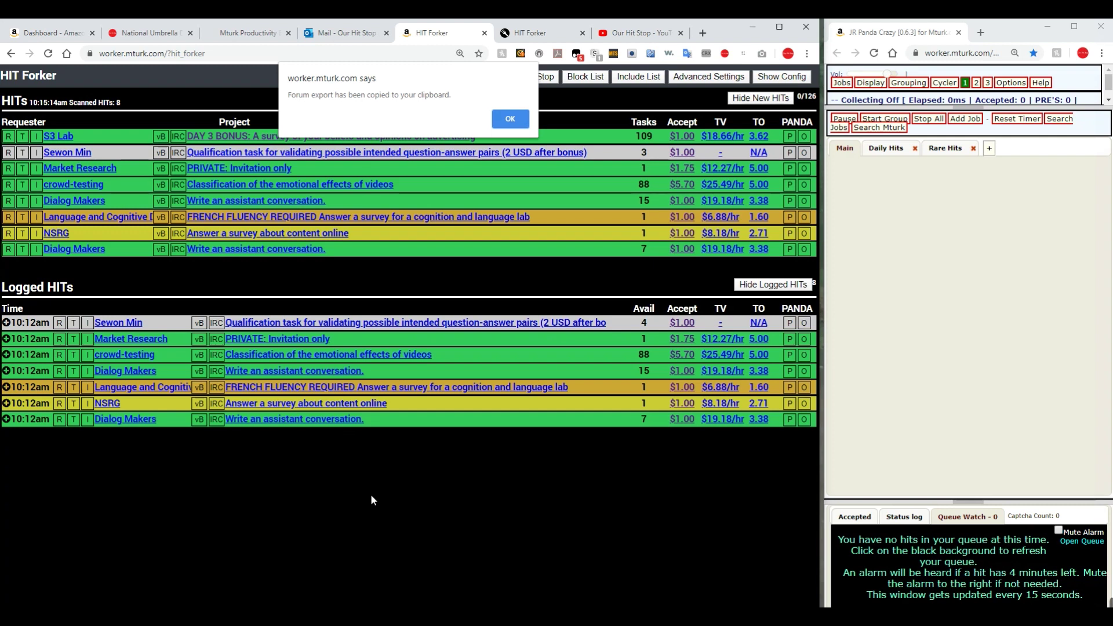
pyautogui.click(508, 119)
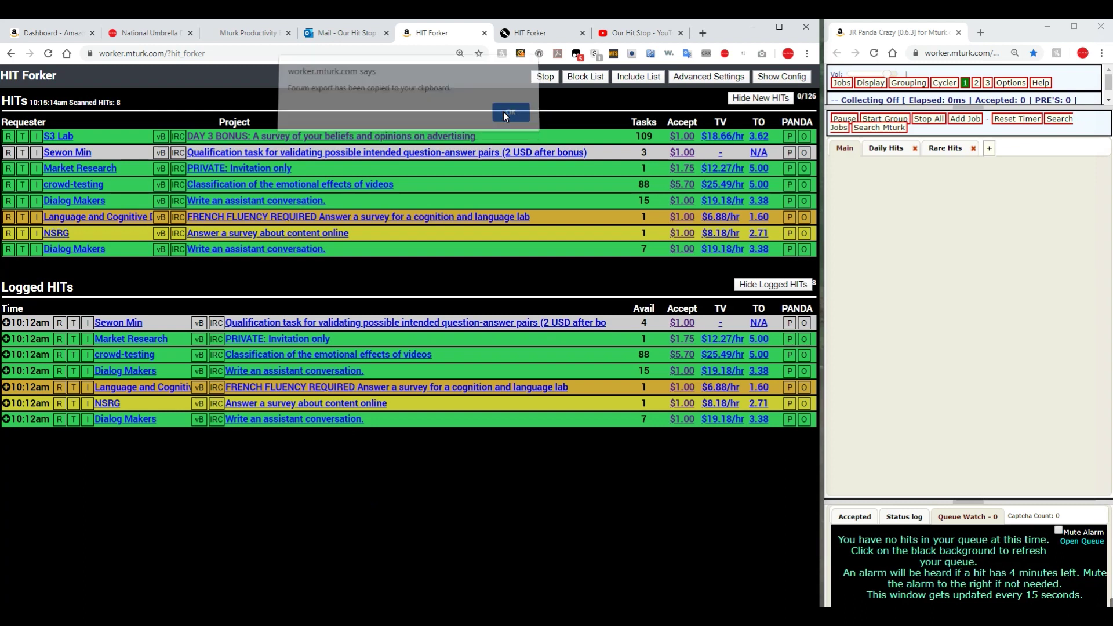
pyautogui.click(178, 137)
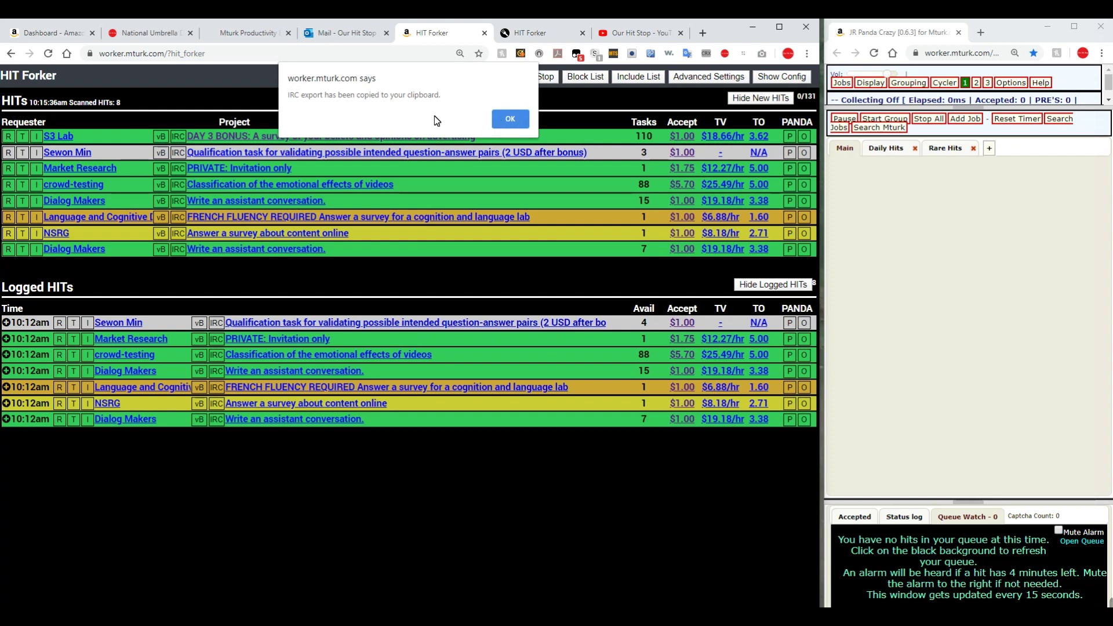
pyautogui.click(505, 120)
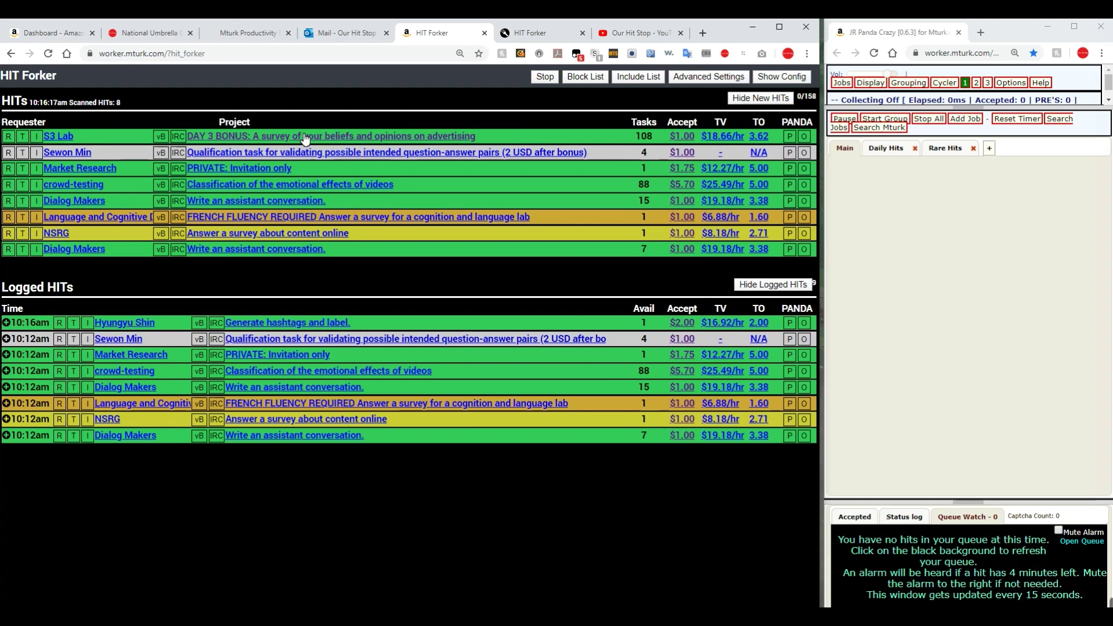
# - Accept S3 Lab's $1.00 DAY 3 BONUS survey, return the HIT and close its page
pyautogui.click(684, 138)
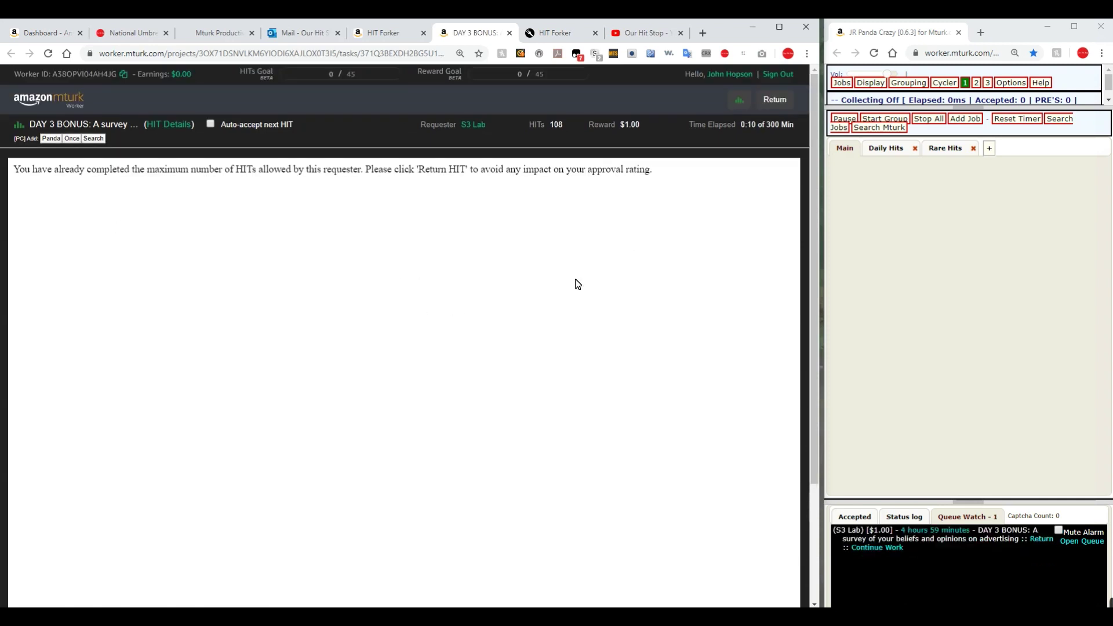
pyautogui.click(775, 99)
pyautogui.click(461, 118)
pyautogui.click(509, 33)
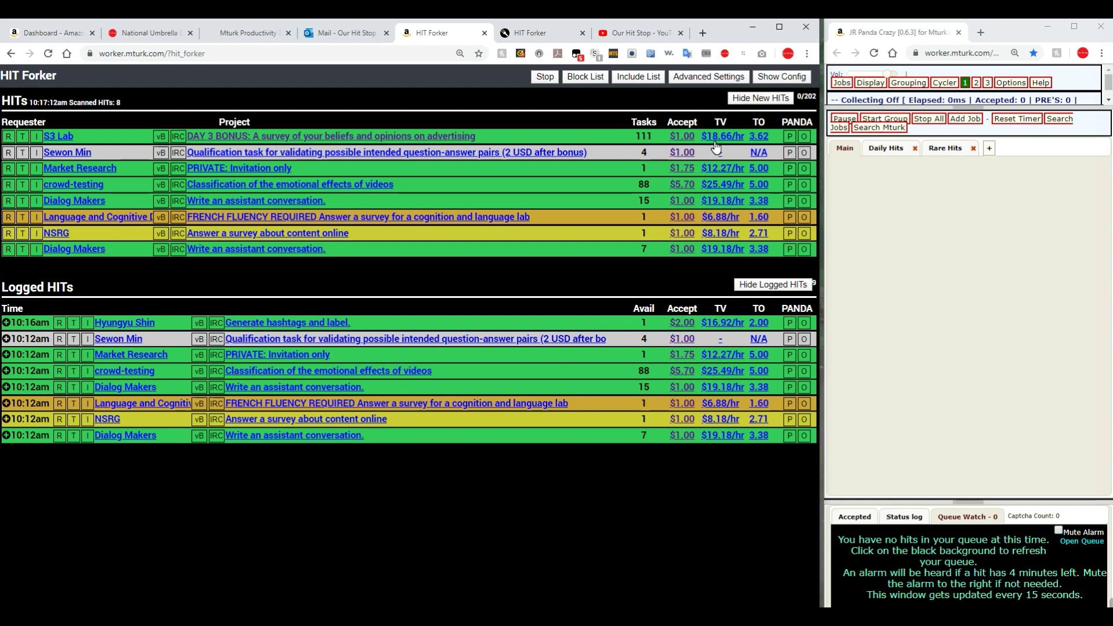
# - View S3 Lab's Turkopticon reviews from its TO rating and return to the HITs table
pyautogui.click(759, 137)
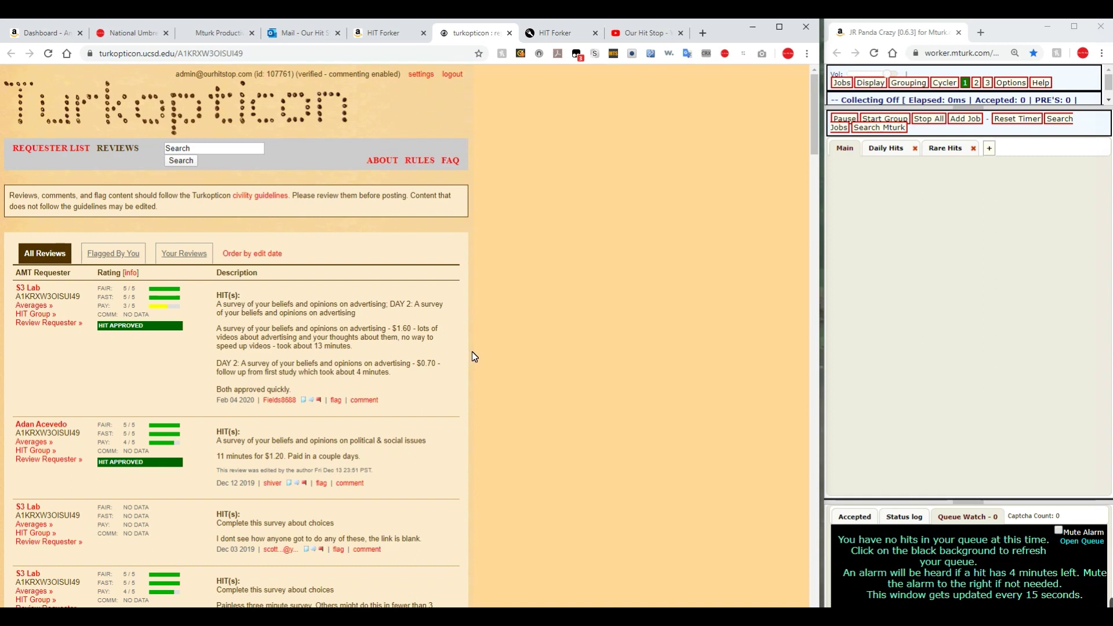
pyautogui.click(508, 33)
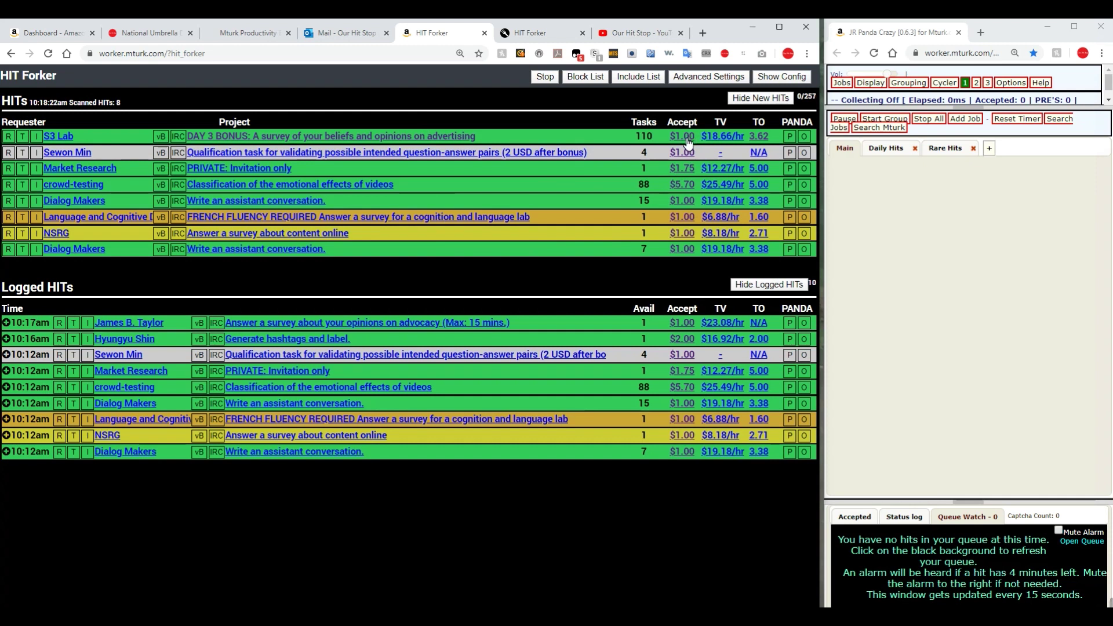
pyautogui.click(682, 136)
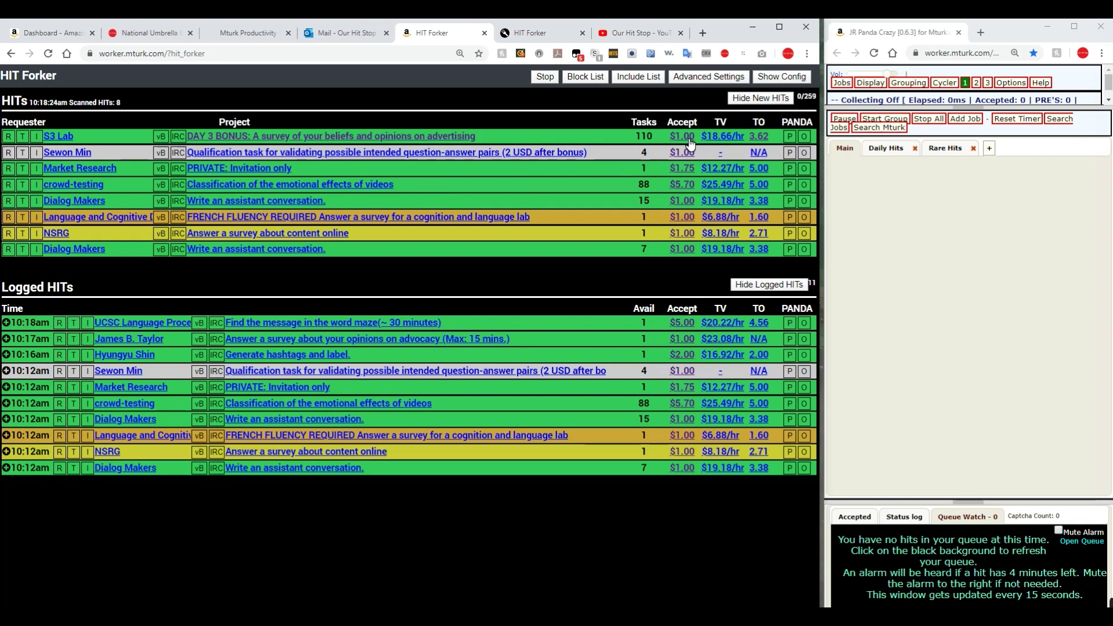